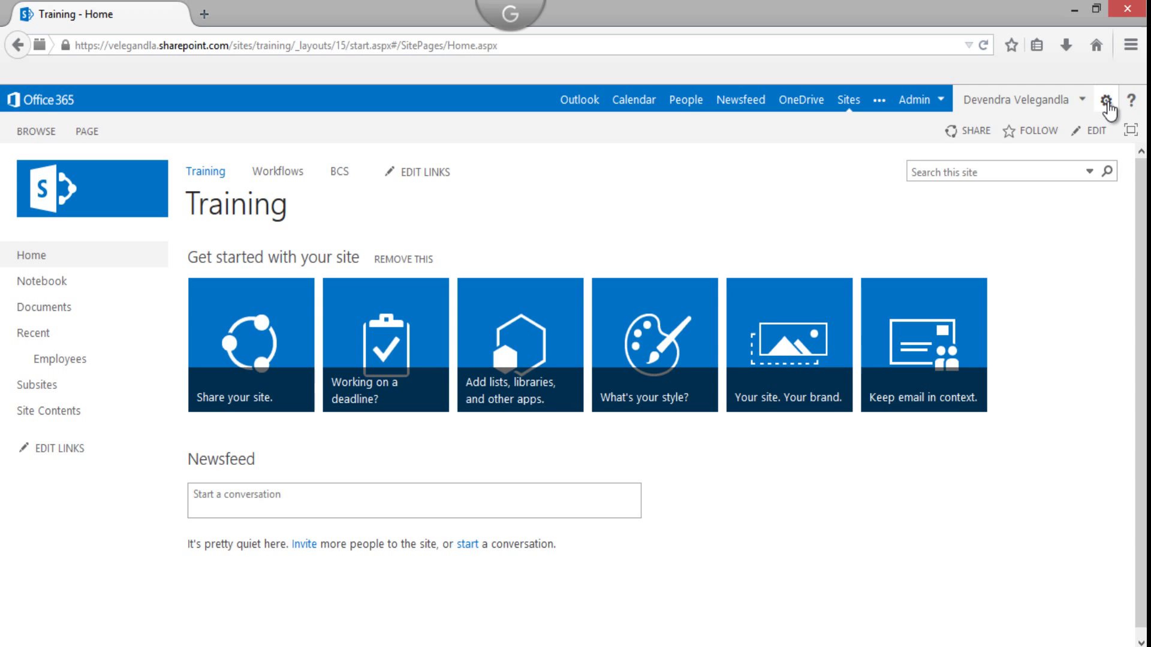
Go from Site settings to Term Store Management
left_click(1105, 102)
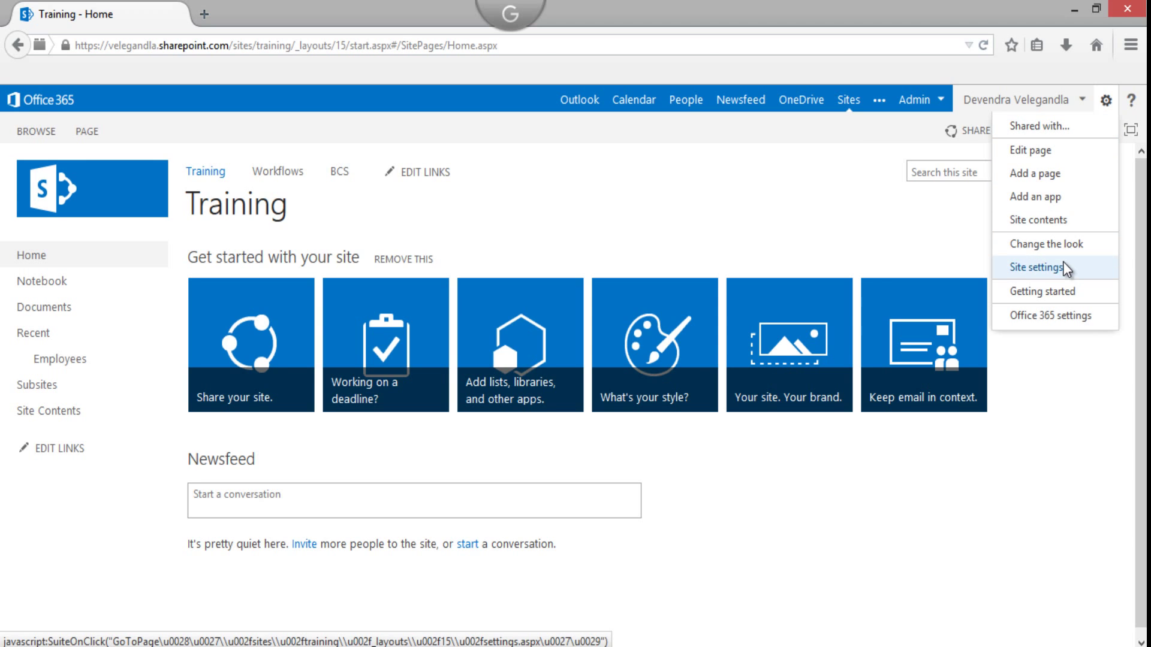
left_click(1033, 265)
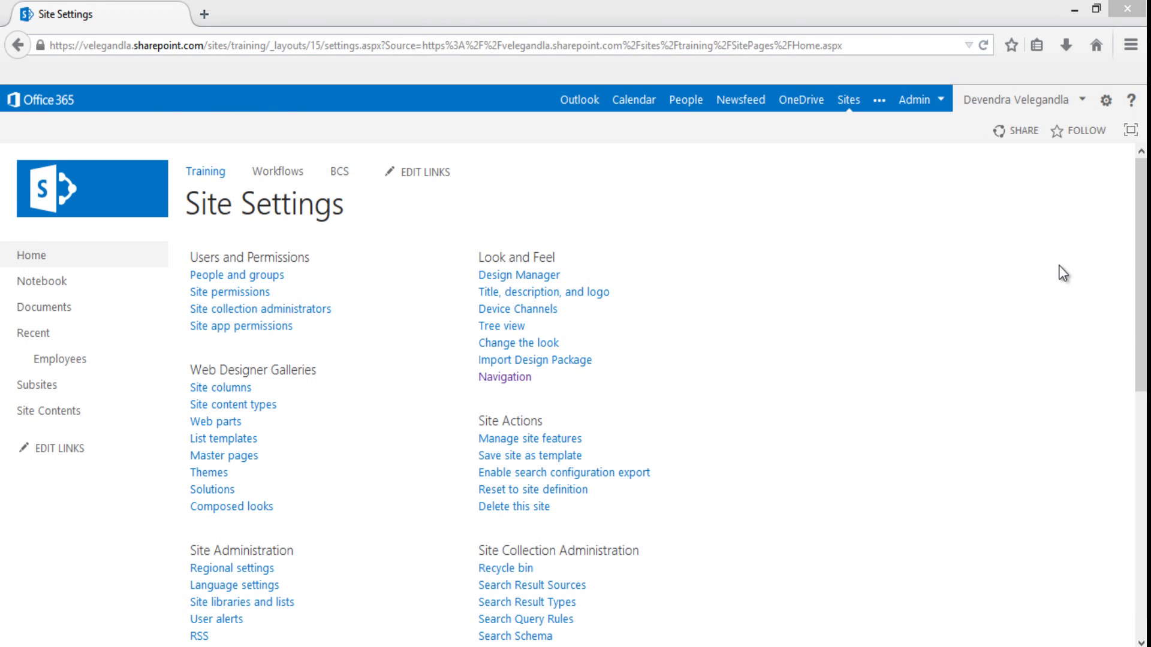
scroll(402, 511, "down", 3)
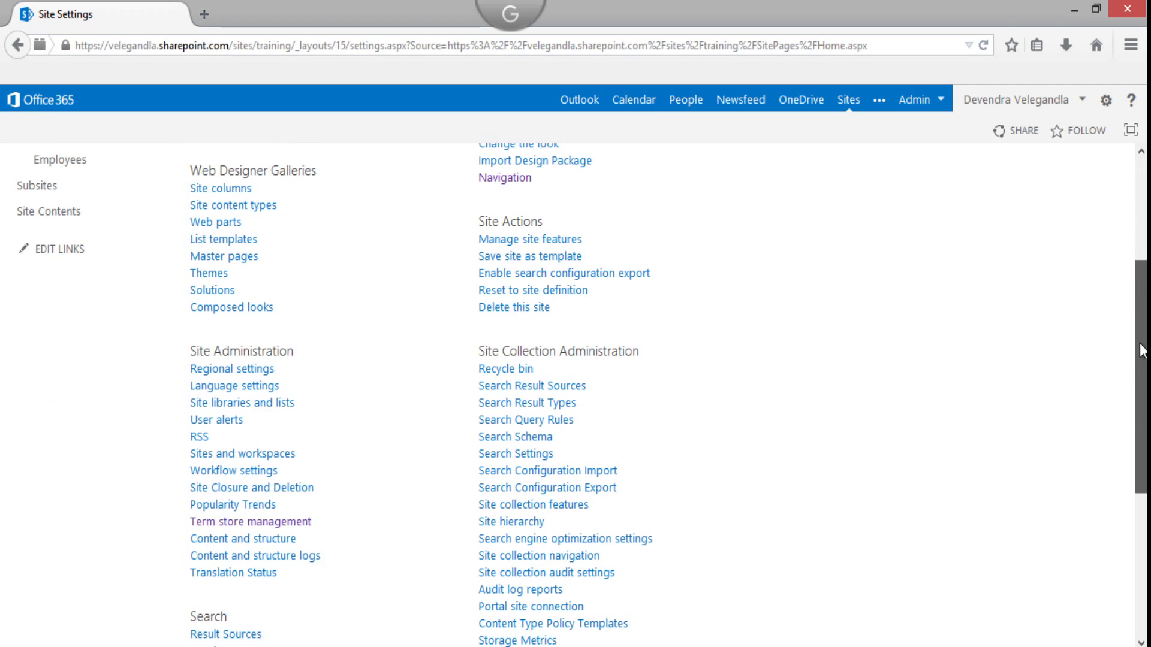
left_click(293, 512)
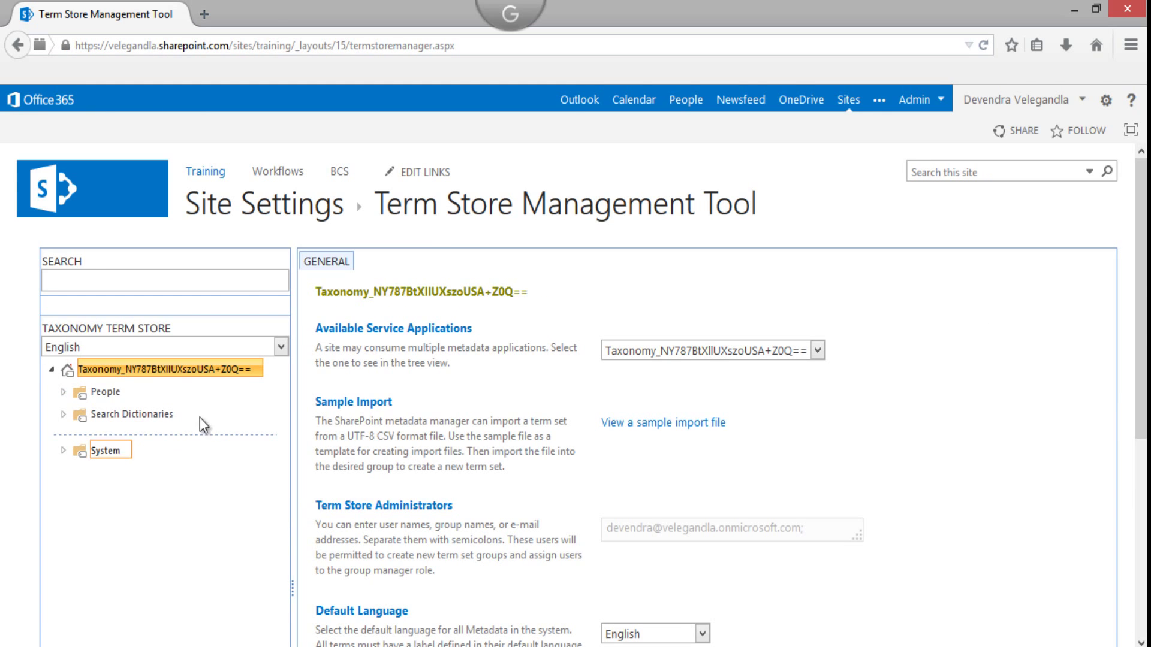
Create a new term group named 'Global Navigation' under the taxonomy term store
left_click(254, 370)
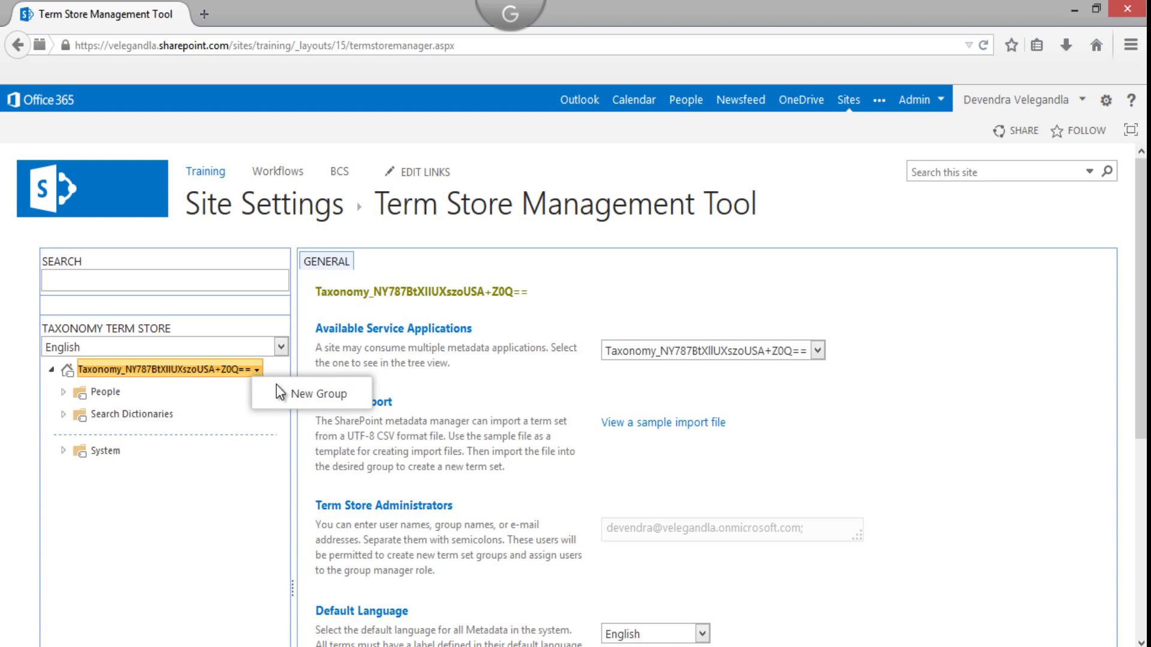
left_click(308, 398)
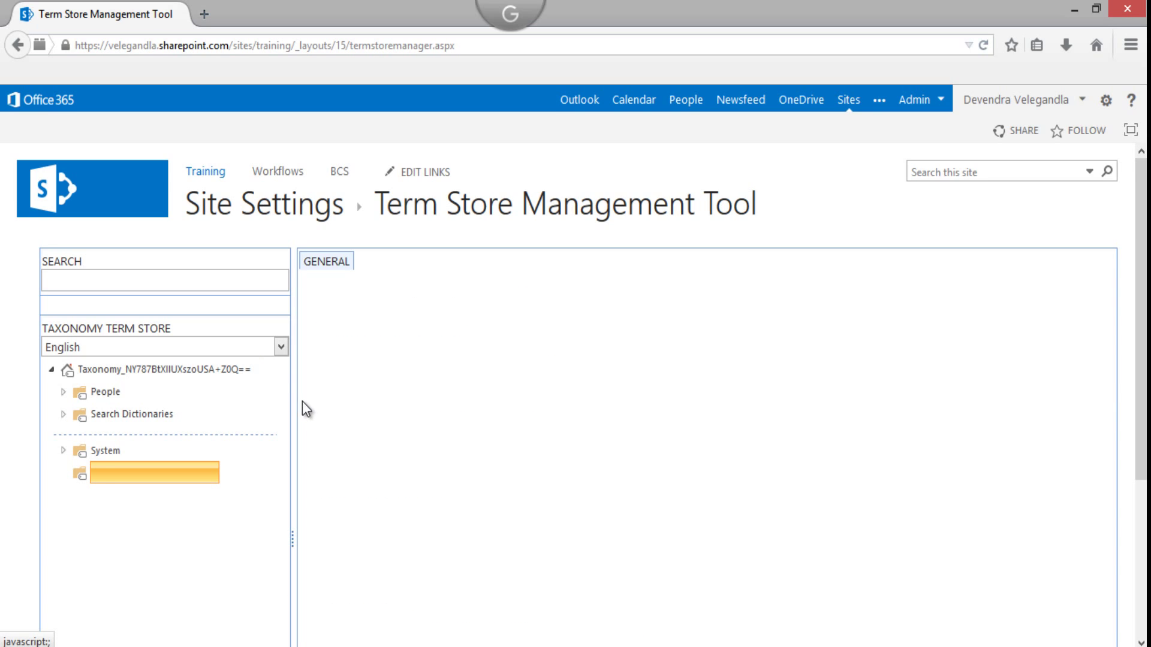
type("Global")
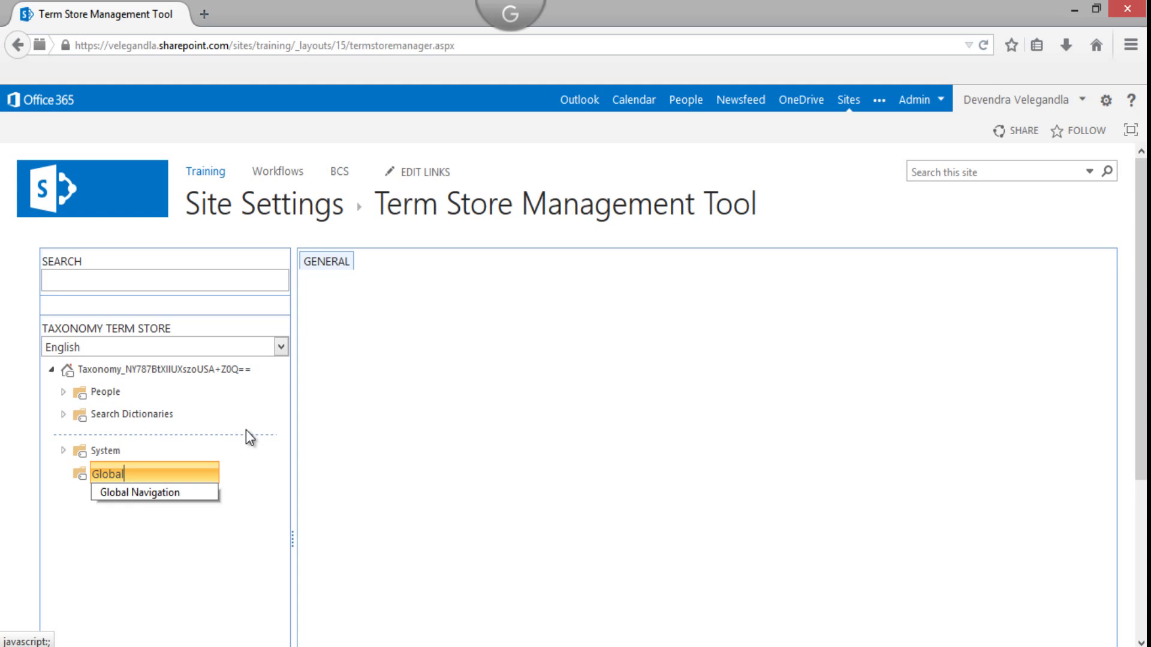
key("Return")
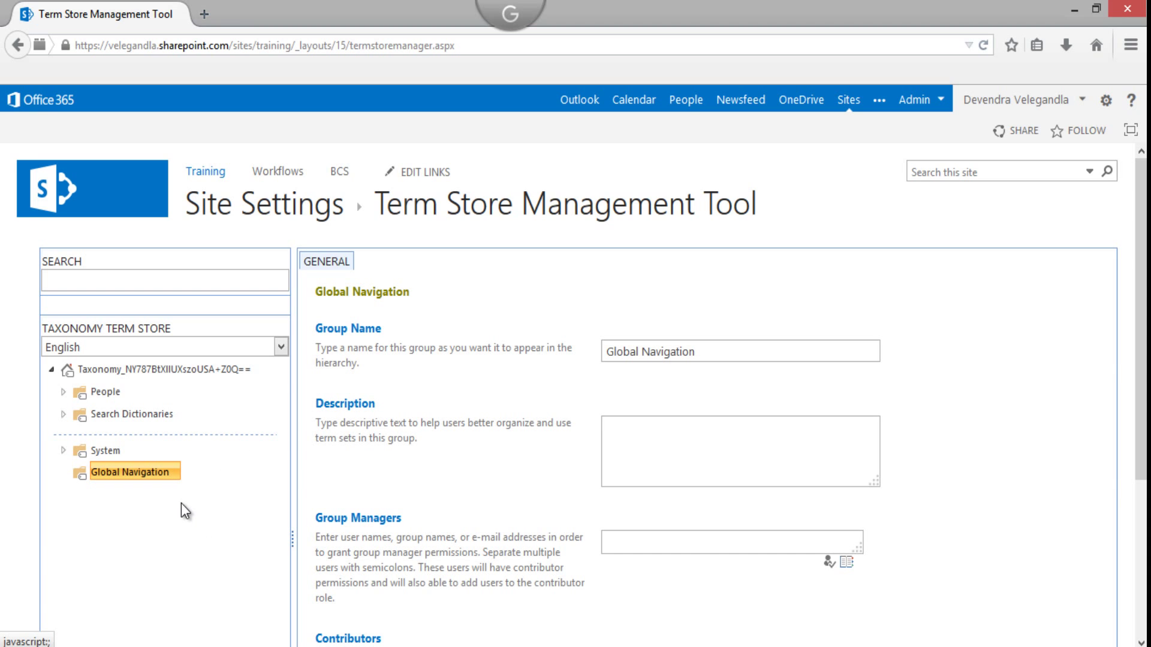
Add a term set named 'Global Navigation' to the Global Navigation group
left_click(175, 473)
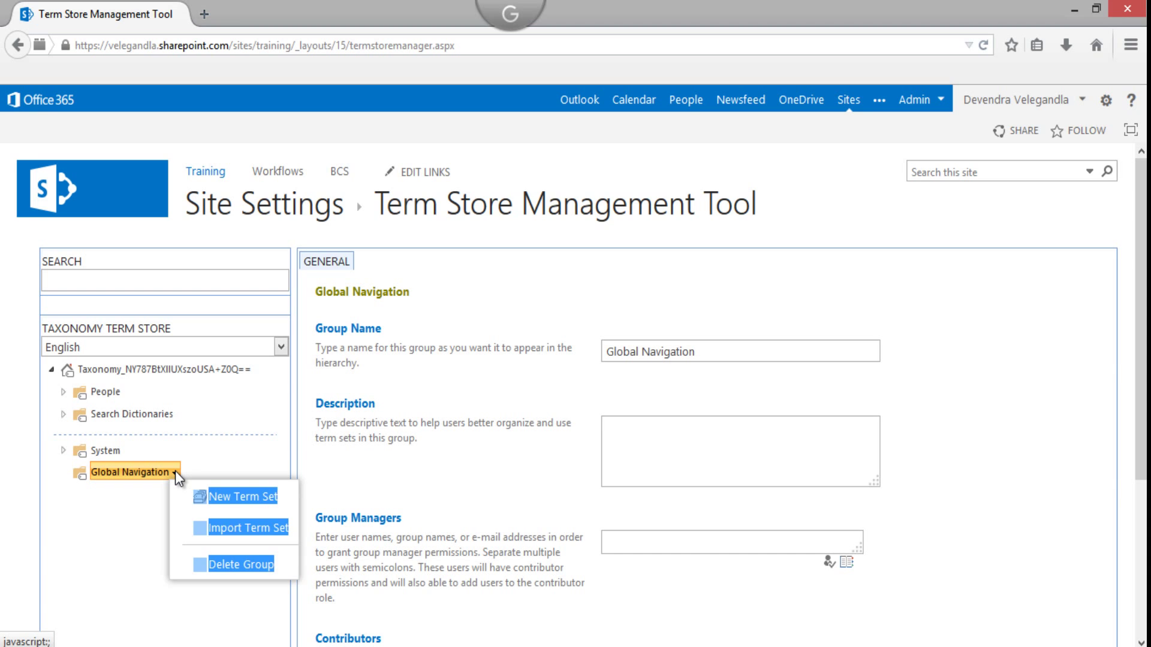
left_click(265, 507)
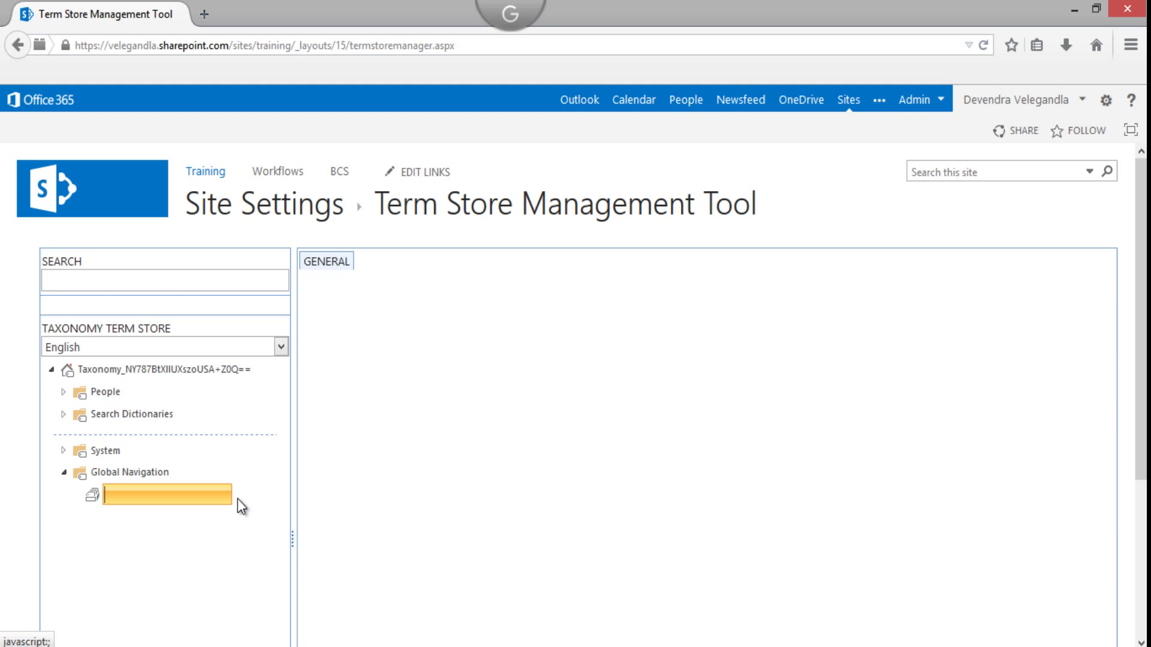
type("Global")
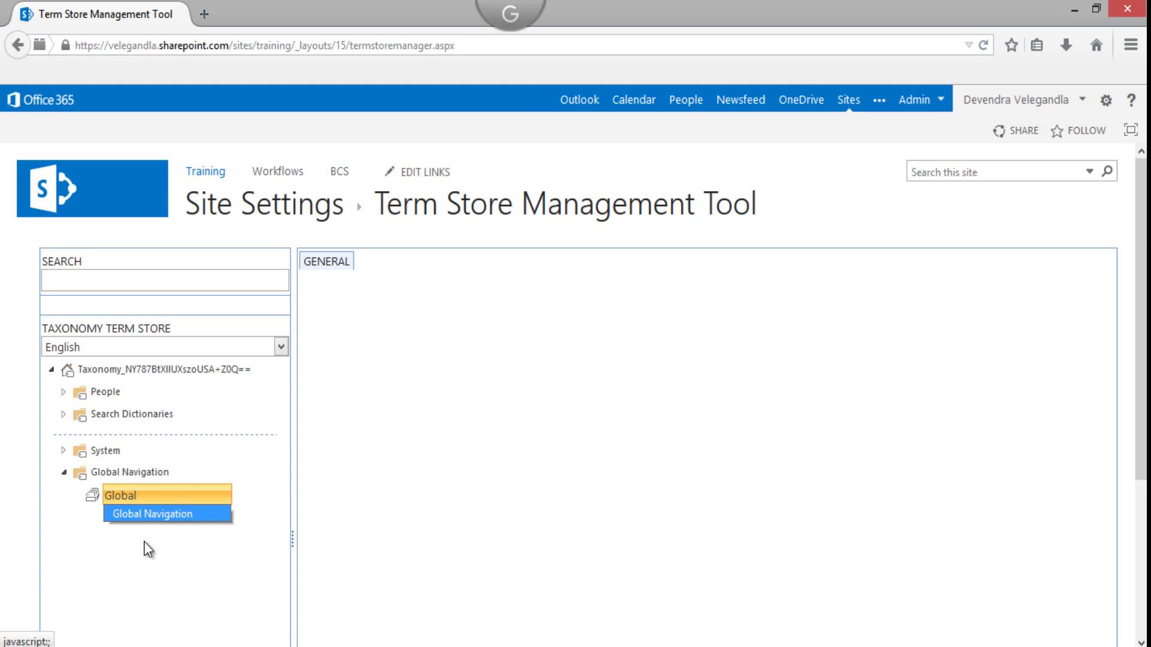
key("Return")
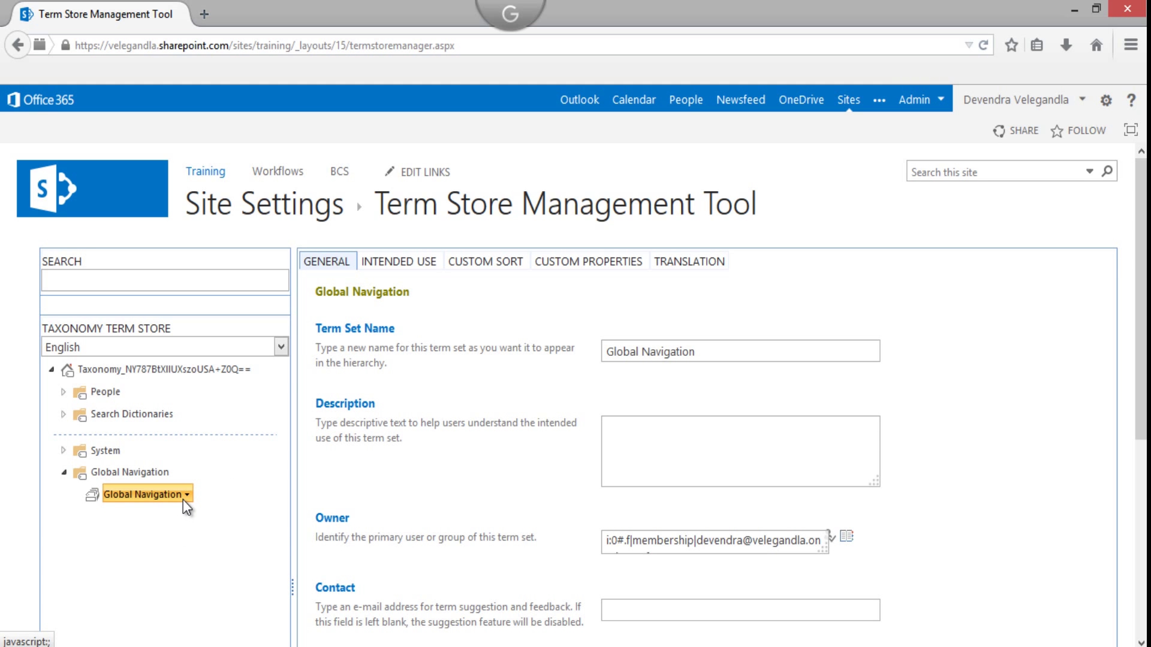
Enable the term set for site navigation under Intended Use
left_click(406, 258)
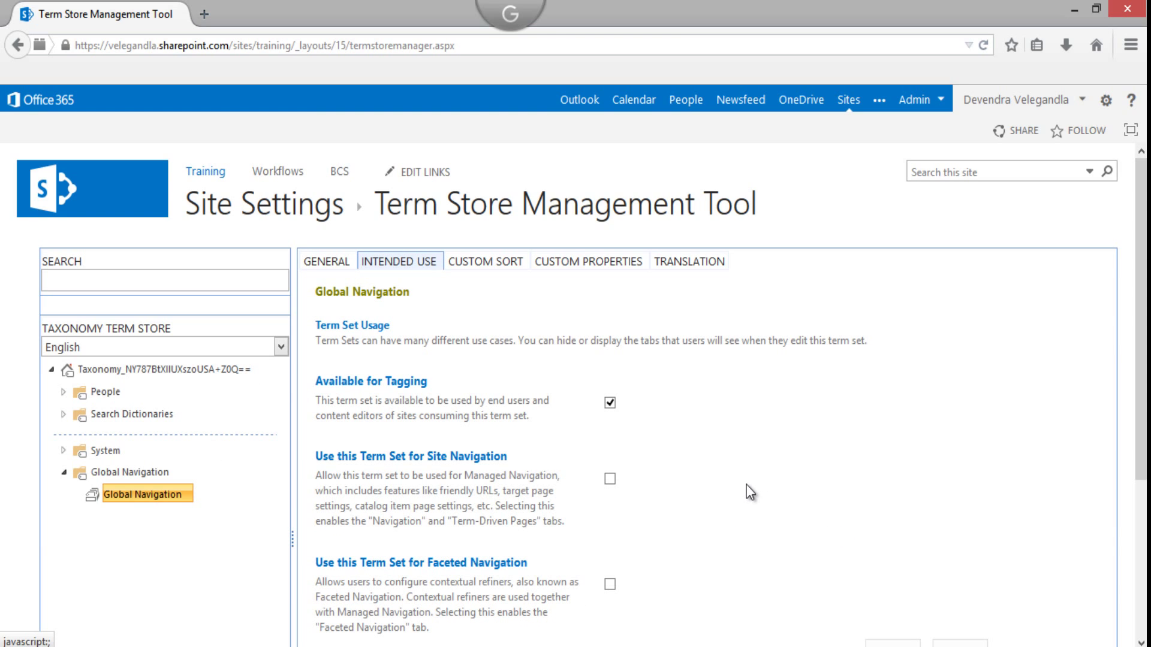
left_click(609, 478)
scroll(753, 525, "down", 3)
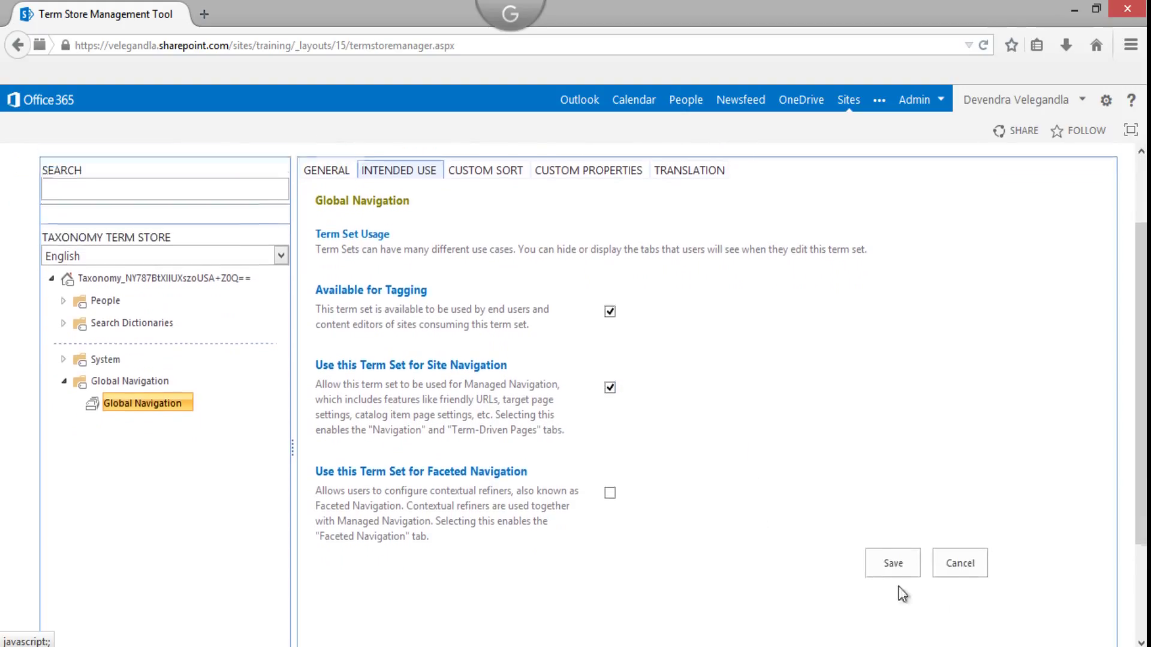
Save the term set's usage settings and add a 'Home' term to it
left_click(890, 556)
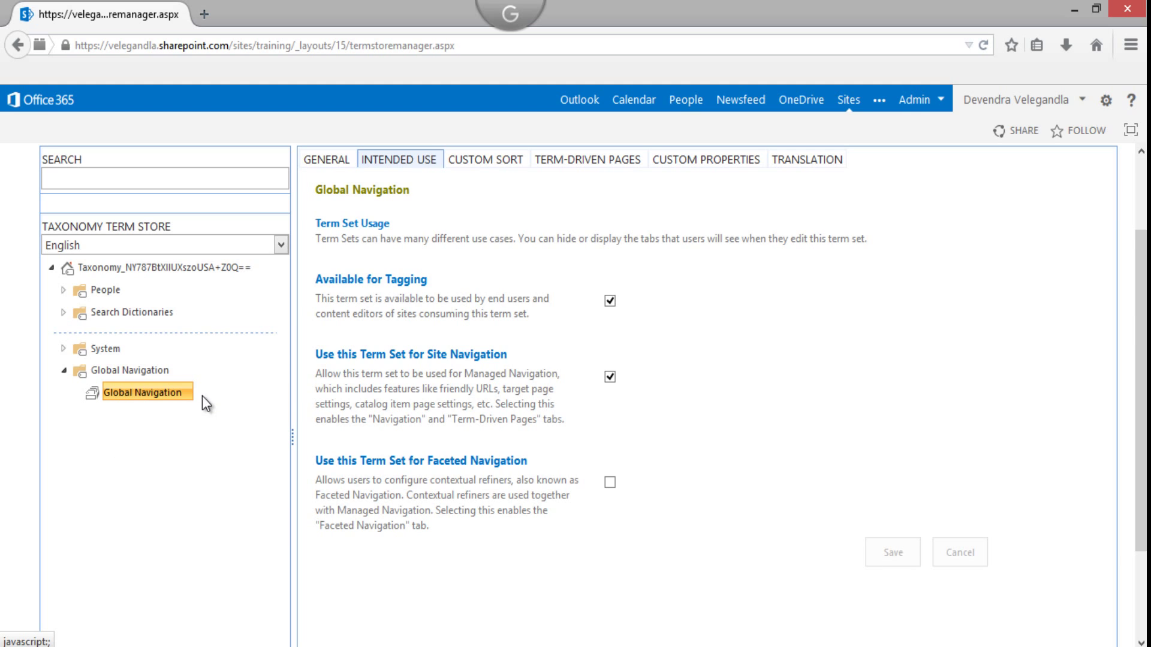
left_click(186, 393)
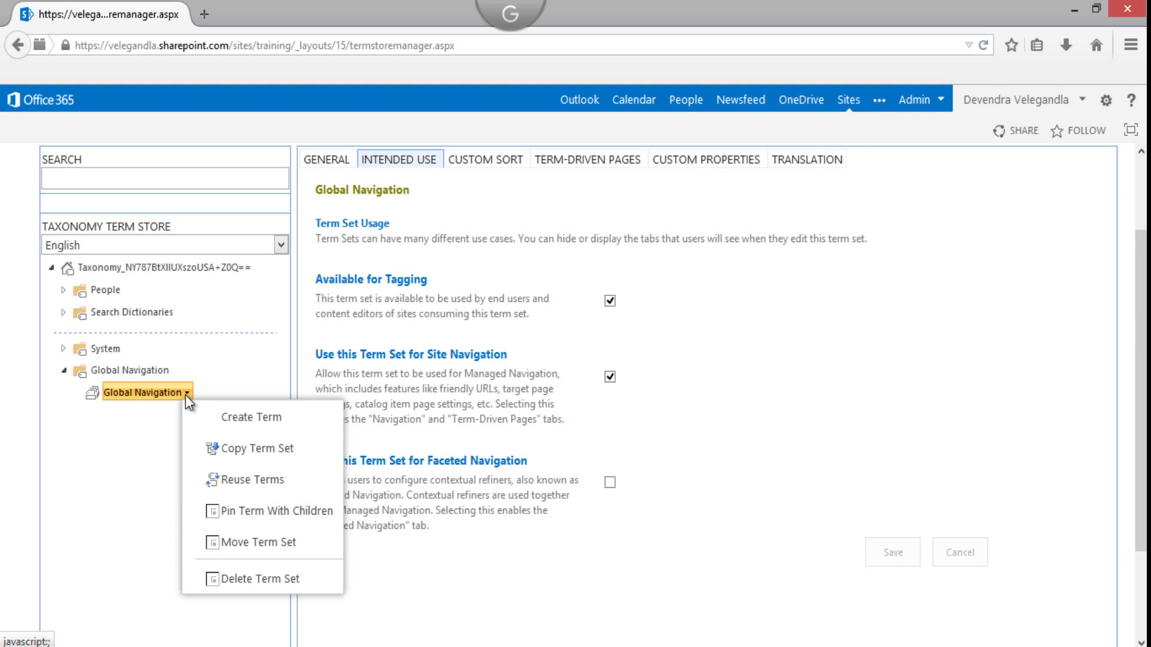
left_click(244, 422)
type("Home")
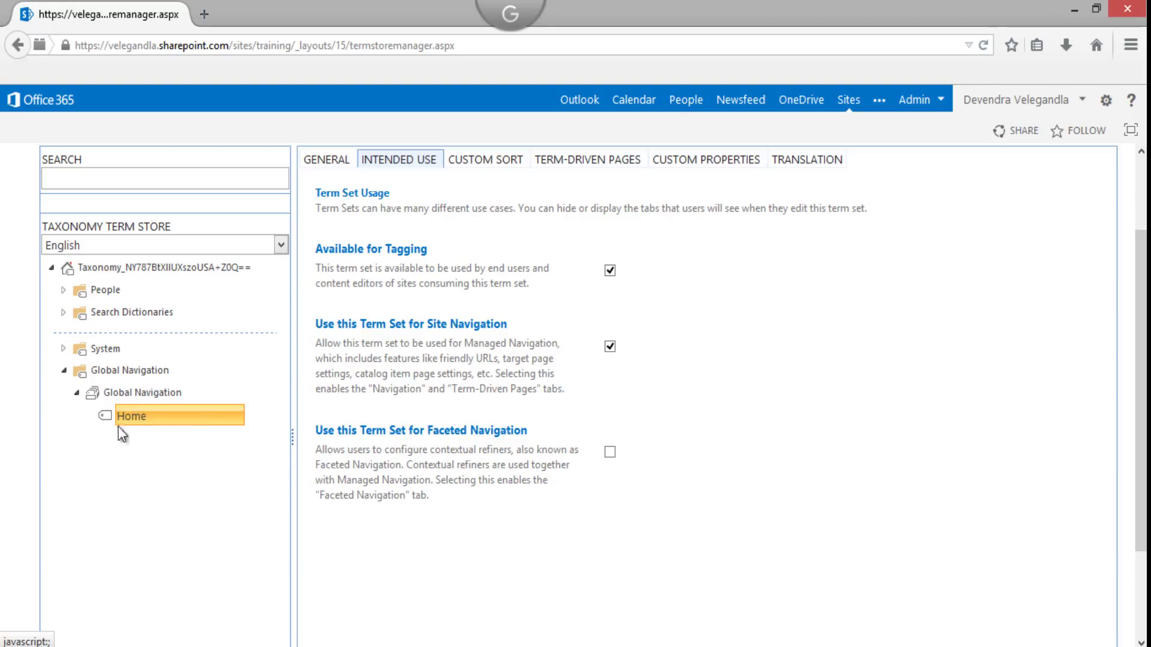
key("Return")
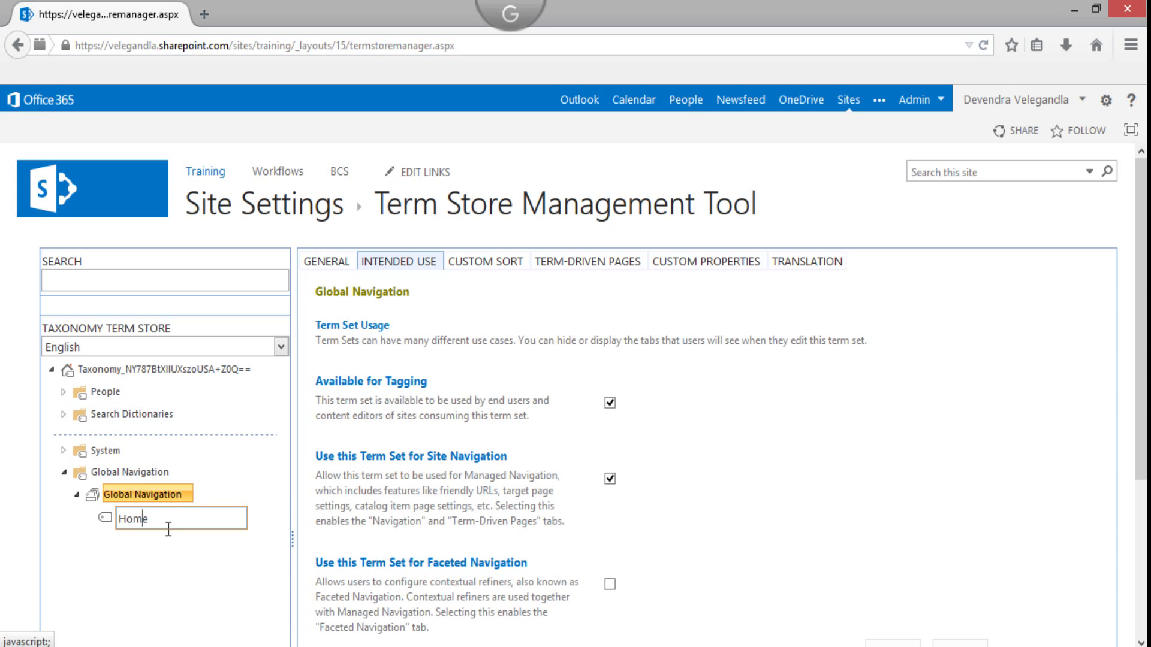
Make the Home term a simple link pointing to /sites/training/
left_click(110, 515)
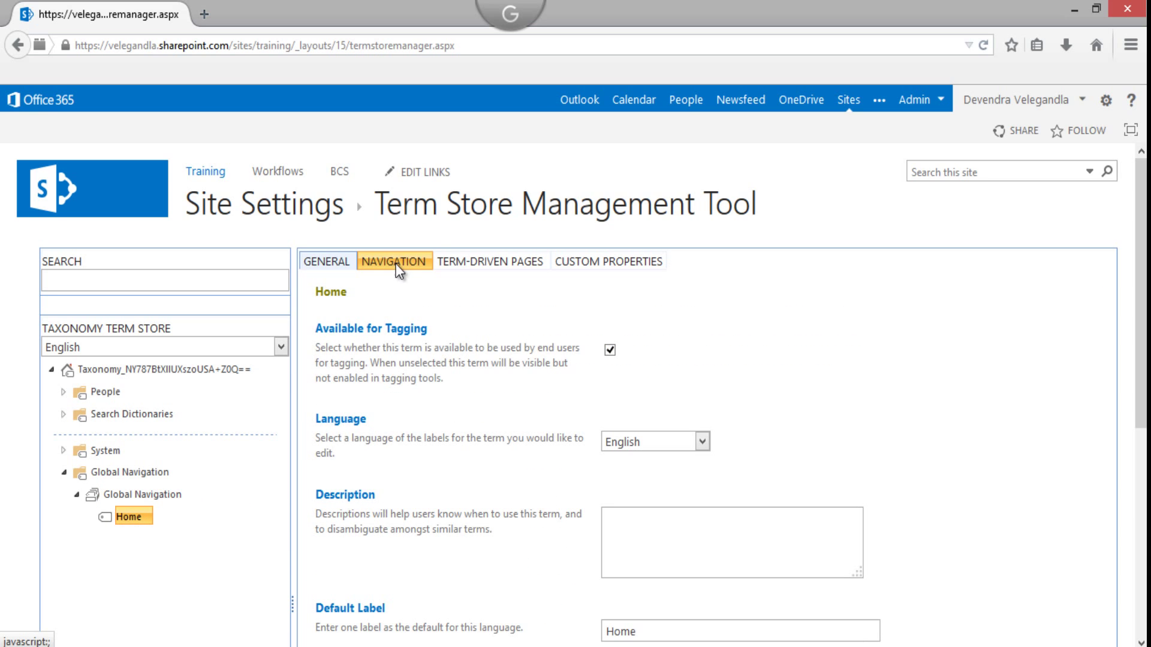
left_click(396, 264)
scroll(487, 509, "down", 3)
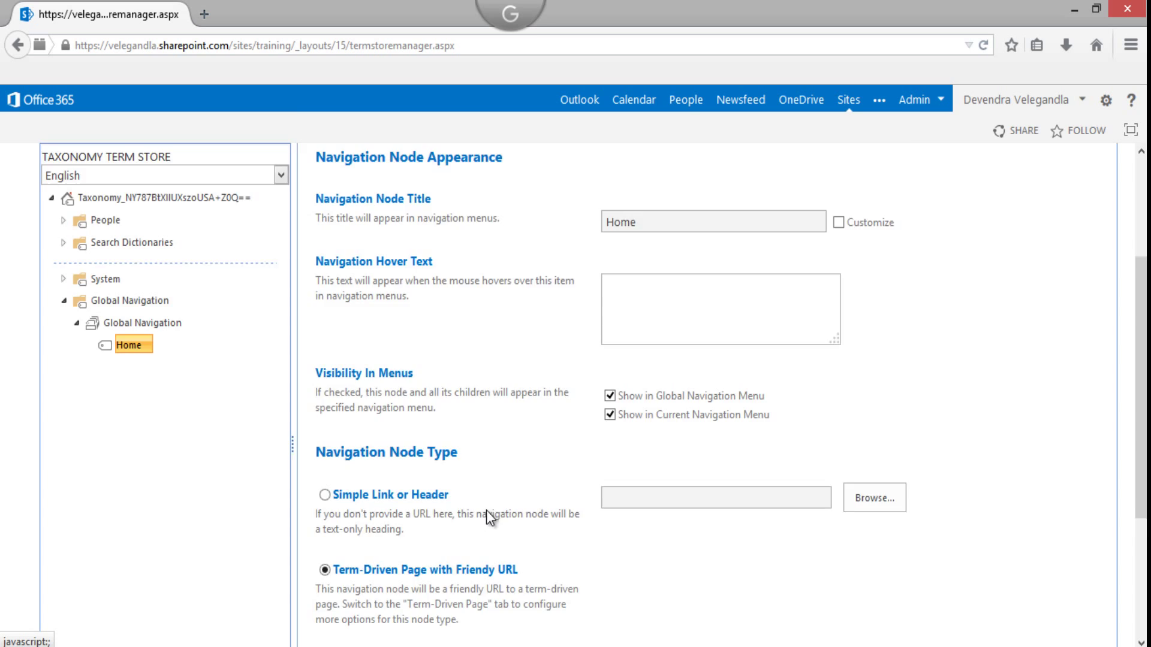
scroll(487, 510, "down", 2)
left_click(325, 412)
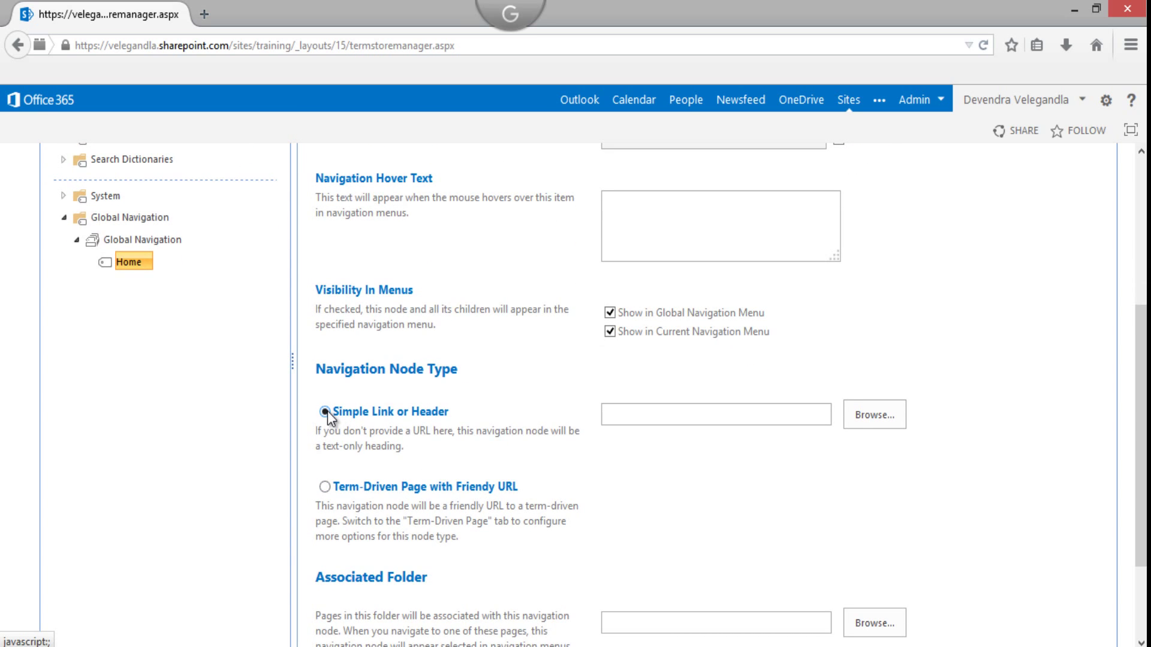
left_click(862, 413)
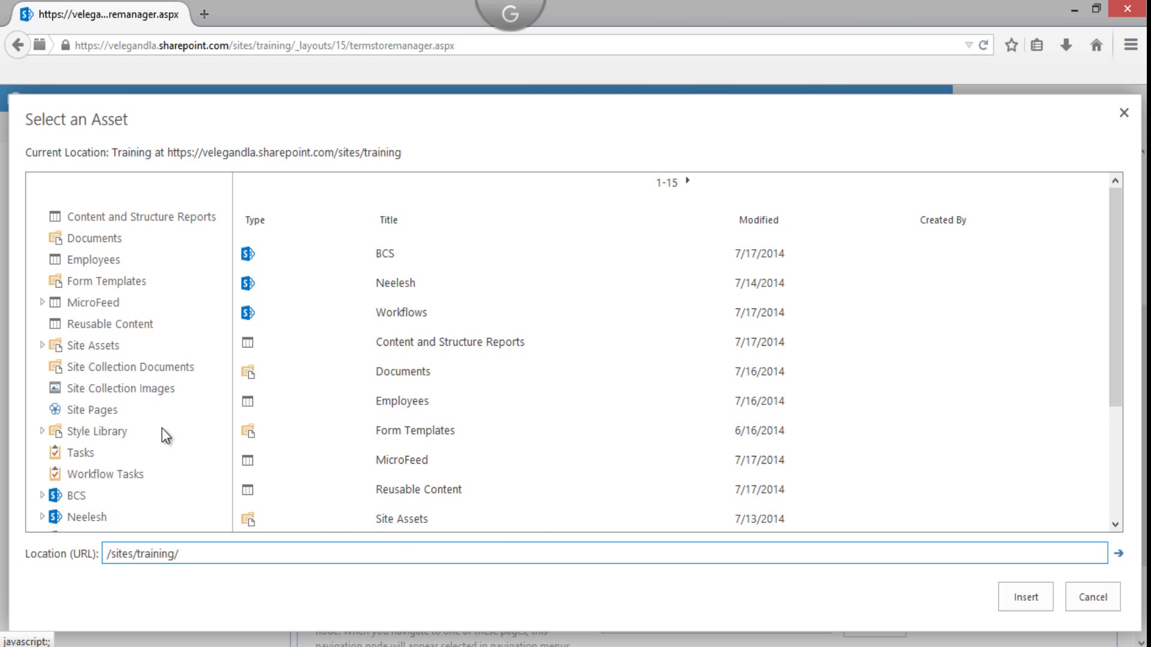
left_click(1023, 597)
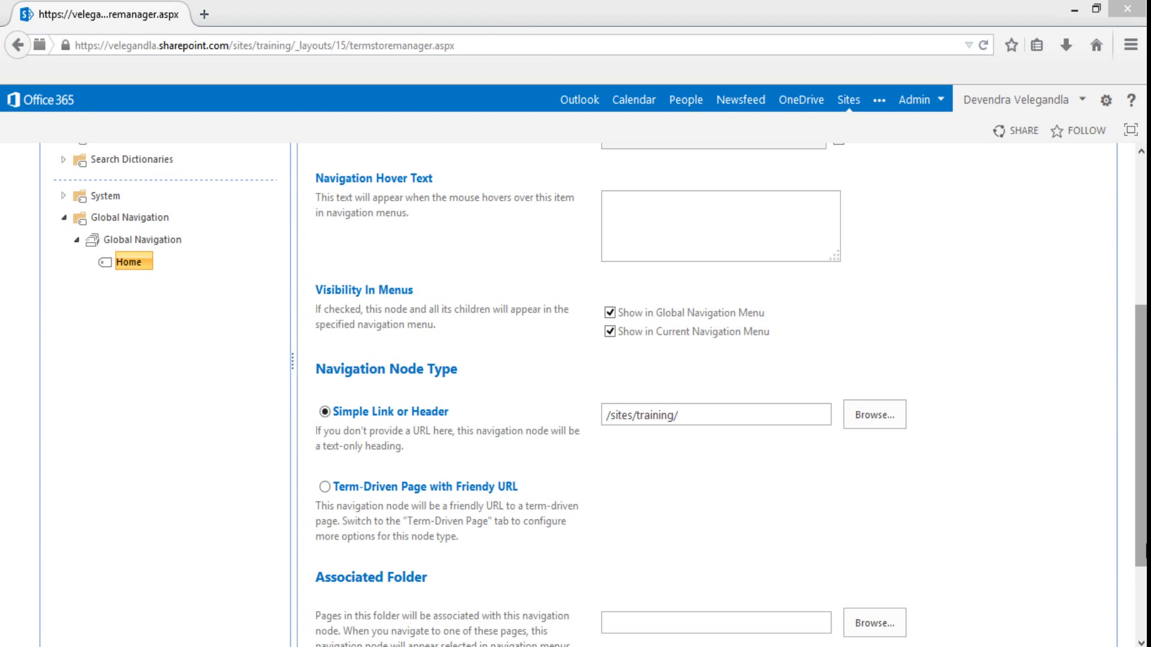
scroll(1144, 554, "down", 4)
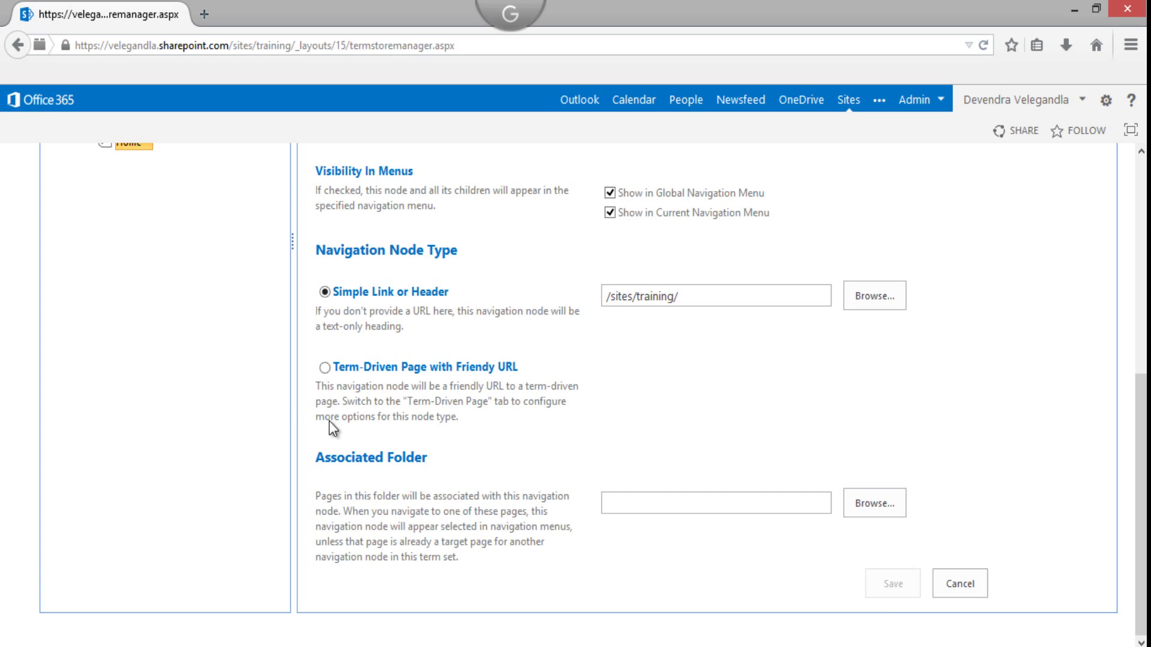
Return to the Training site's Site Settings page
scroll(241, 377, "up", 3)
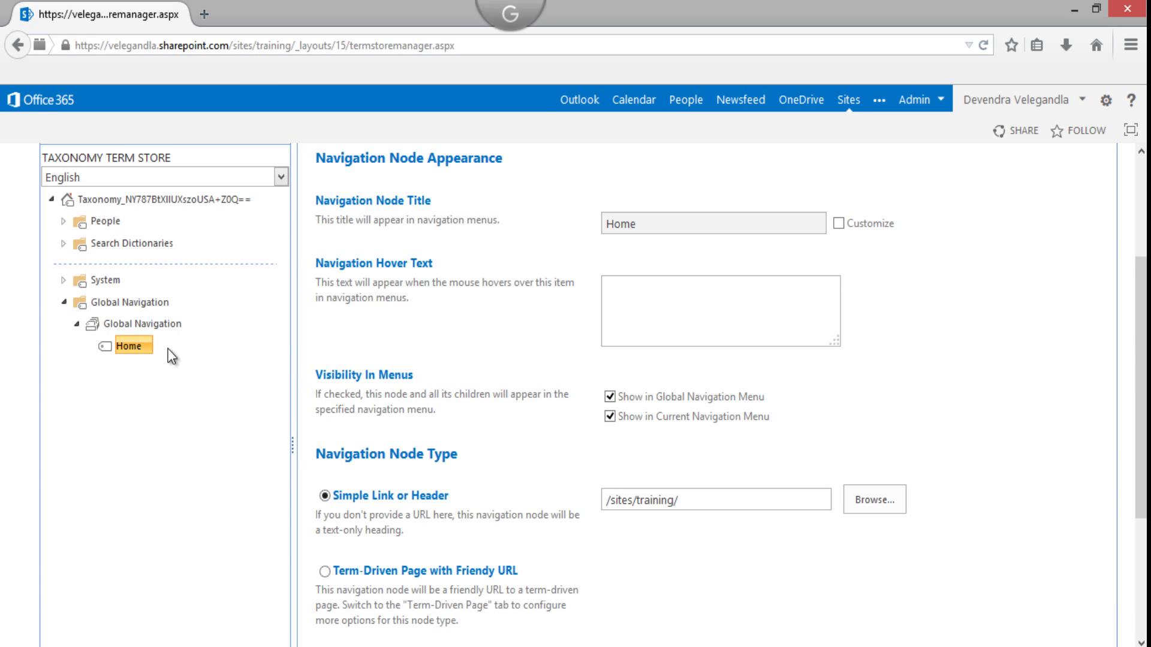
scroll(267, 414, "up", 3)
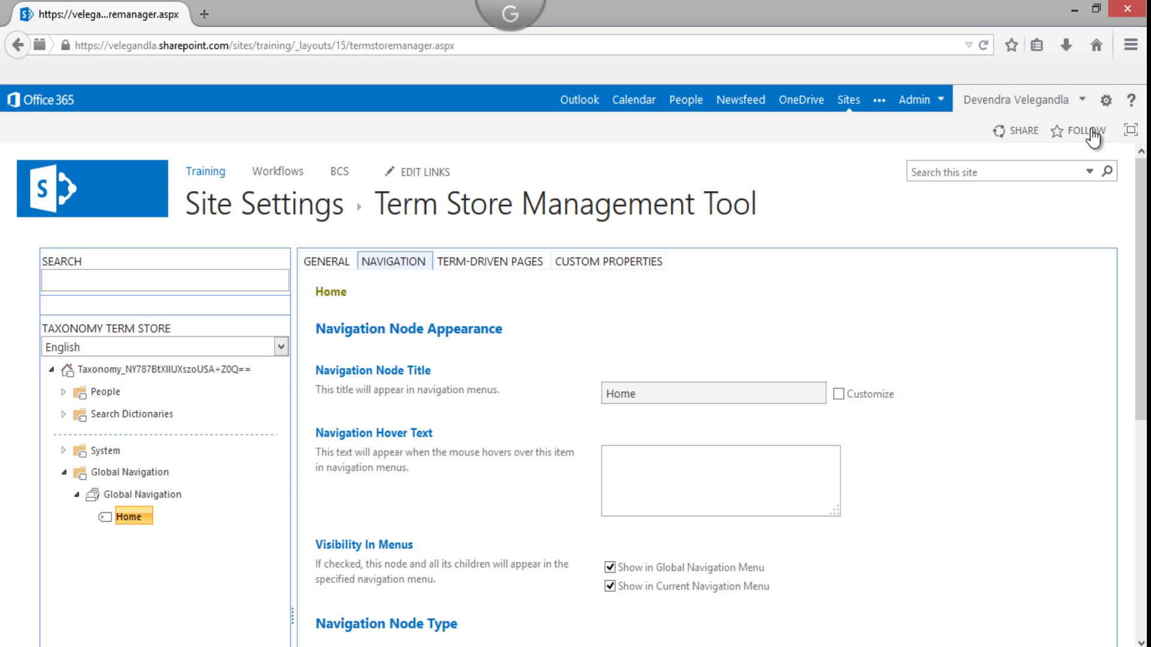
left_click(1109, 106)
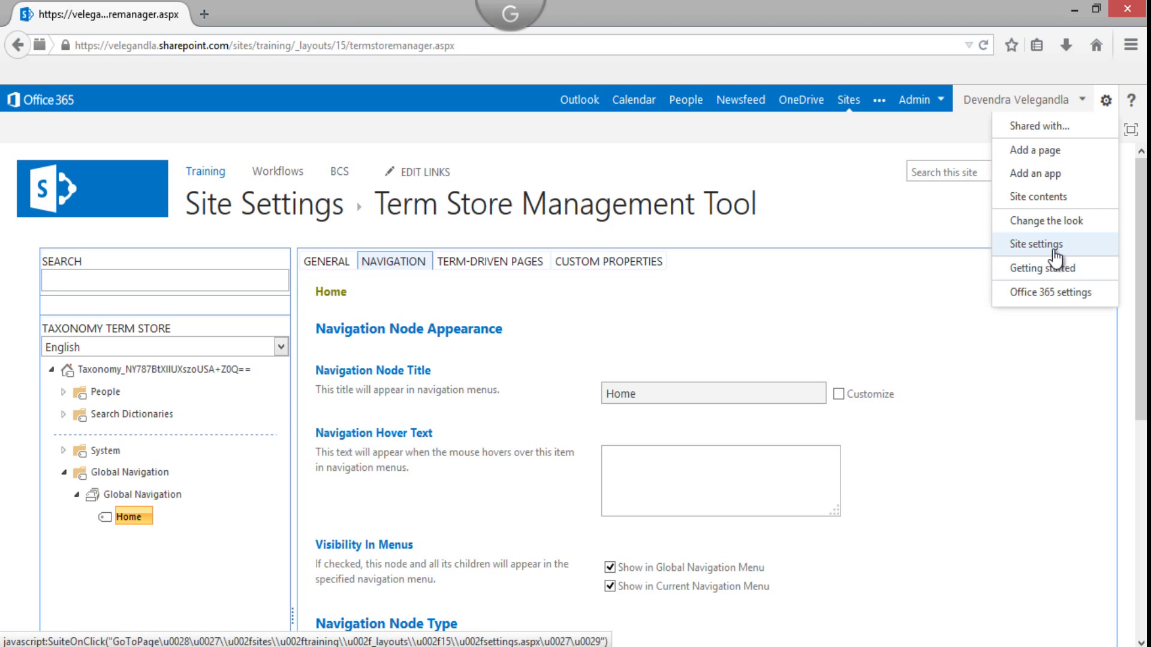
left_click(1053, 249)
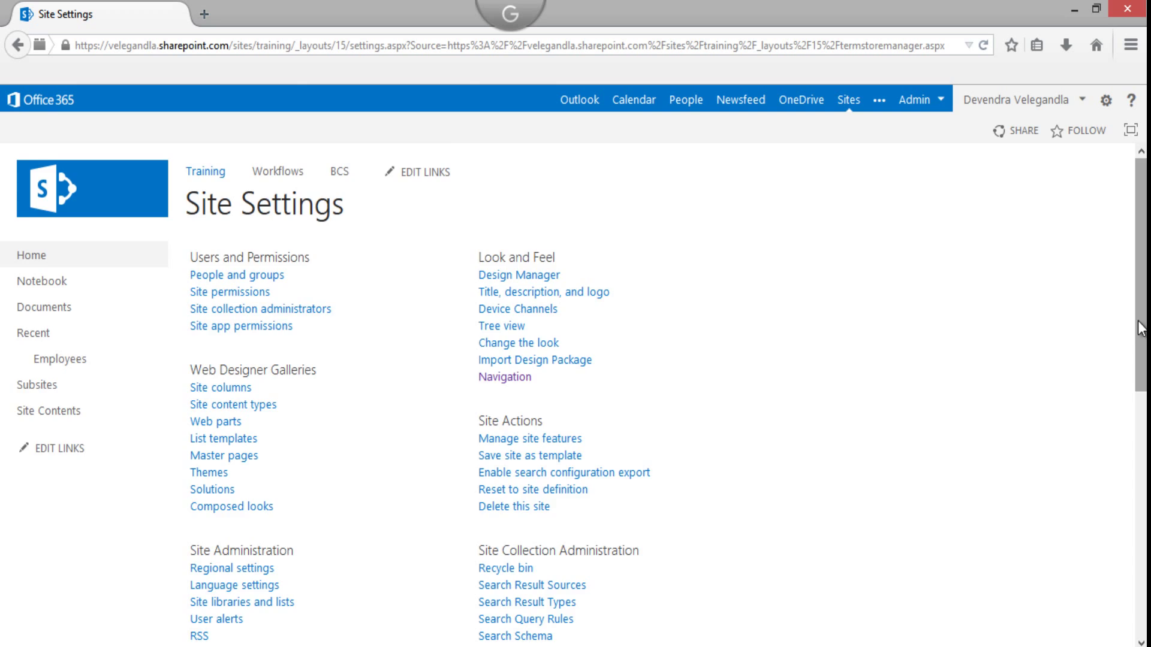
Confirm SharePoint Server Publishing Infrastructure is Active among site collection features
left_click_drag(1140, 329, 1133, 470)
scroll(741, 496, "down", 3)
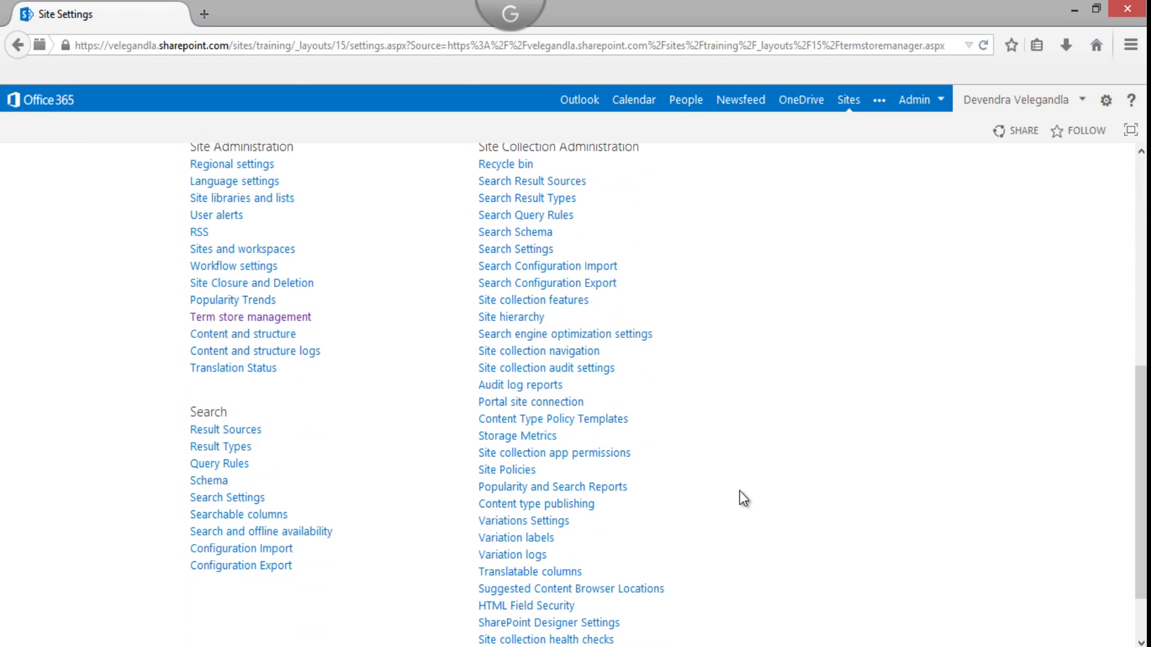
left_click(556, 309)
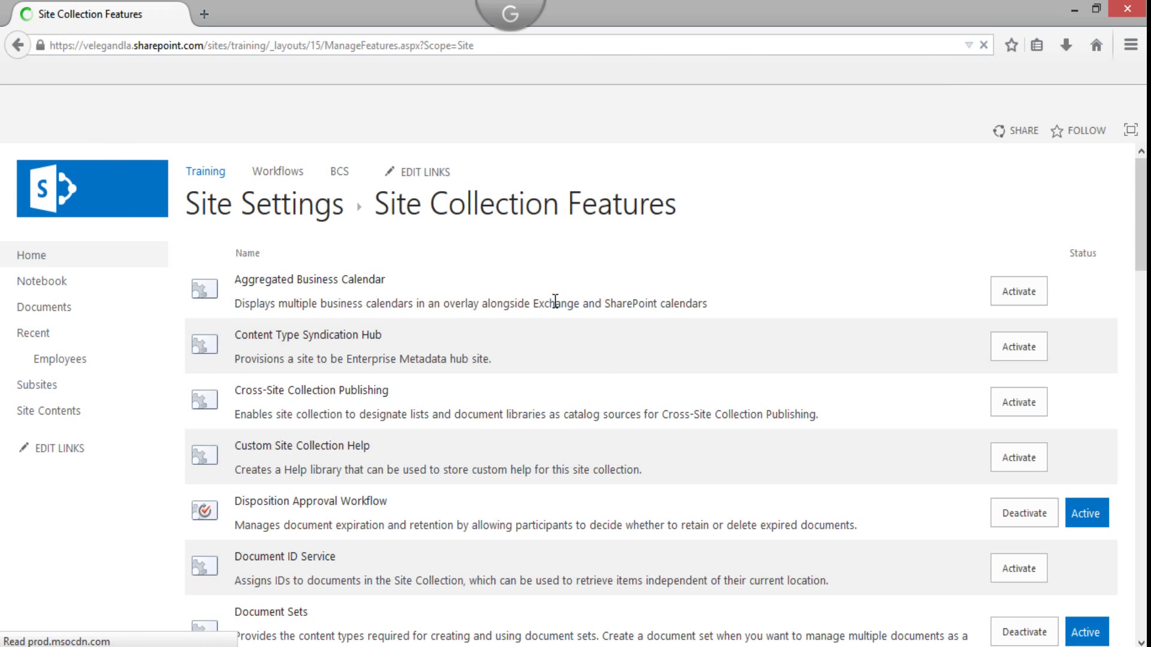
left_click_drag(1139, 264, 1143, 591)
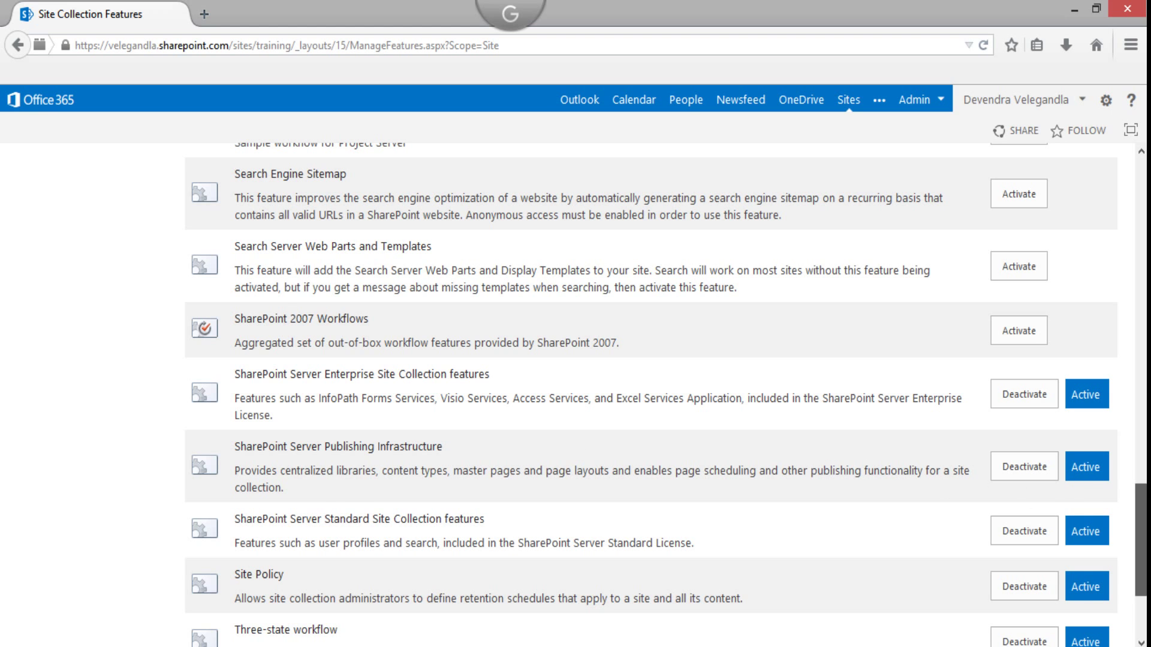
left_click_drag(1141, 539, 1140, 215)
left_click(1106, 100)
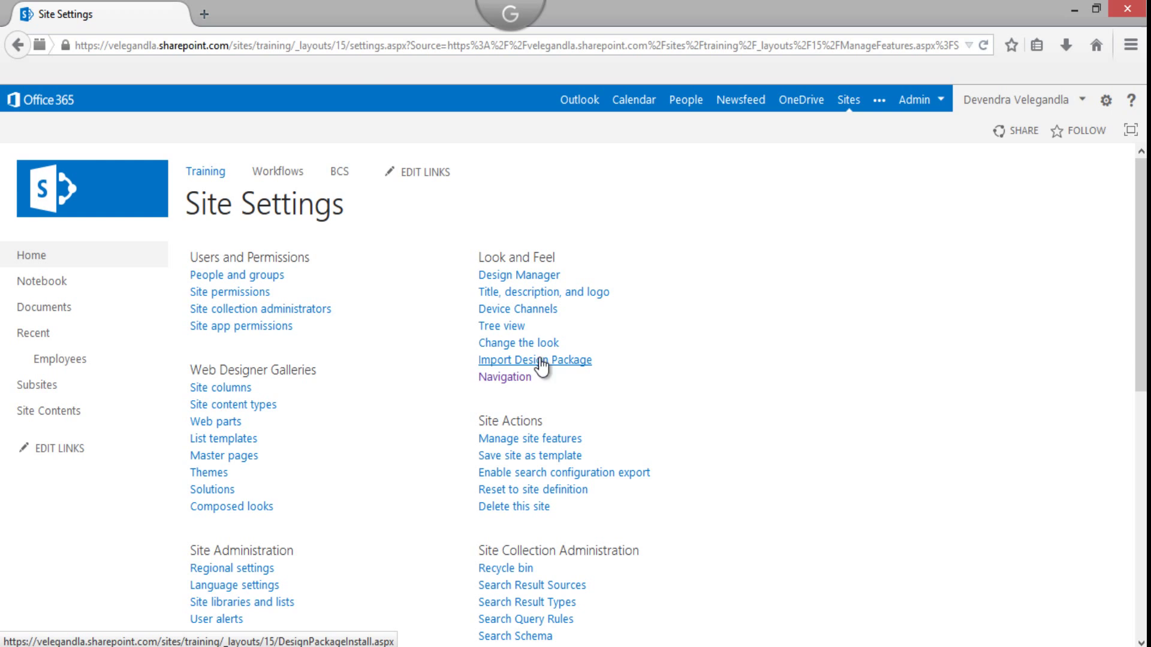
Open Look and Feel Navigation settings and set Global Navigation to Managed Navigation
left_click(504, 377)
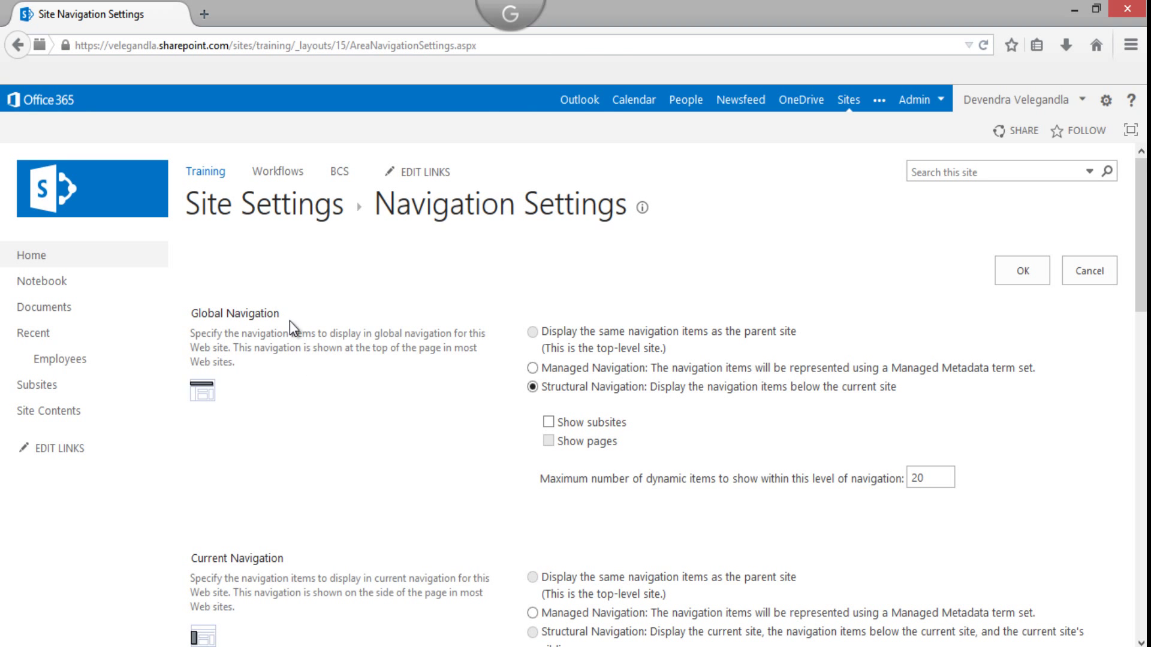
scroll(324, 444, "down", 3)
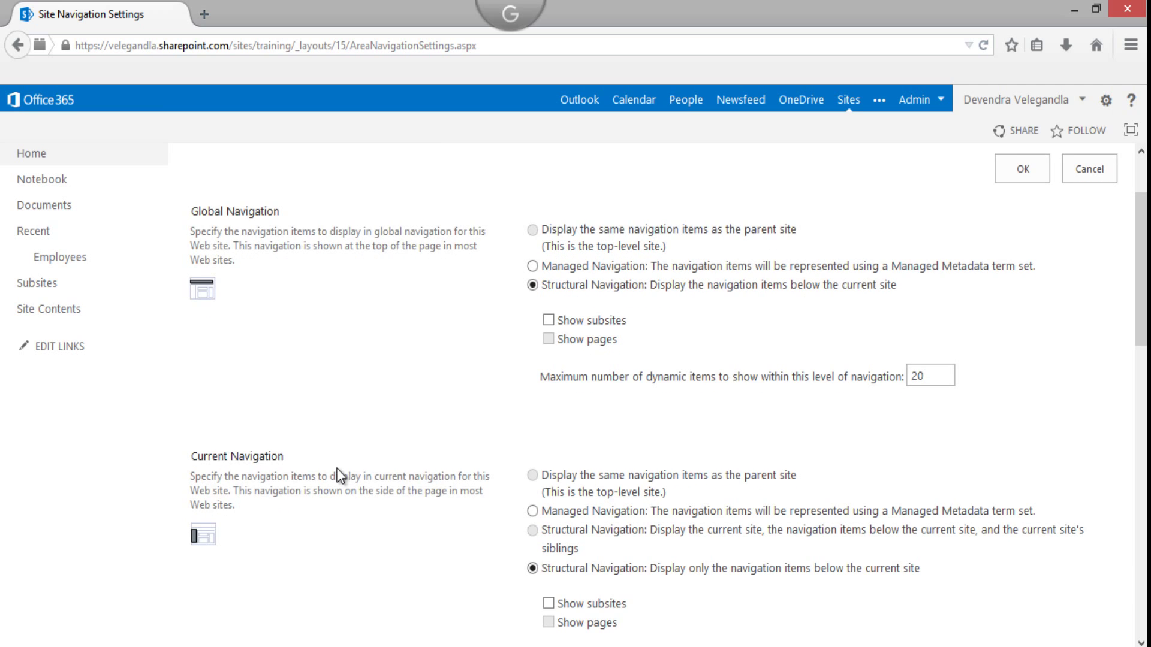
scroll(338, 475, "up", 3)
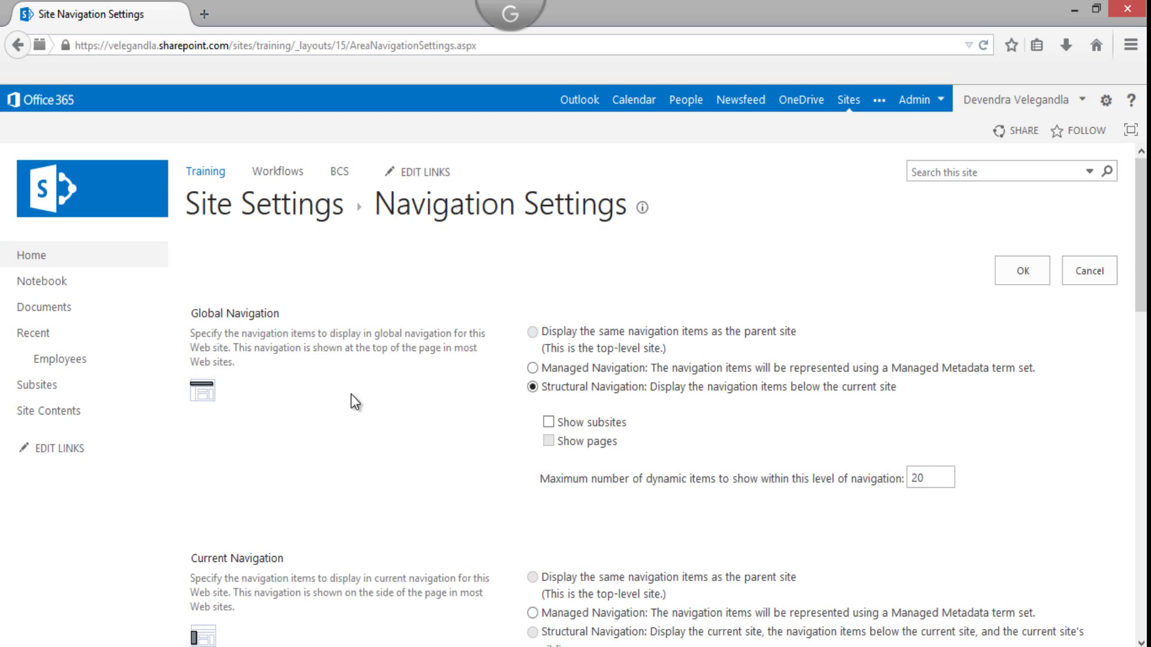
left_click(532, 368)
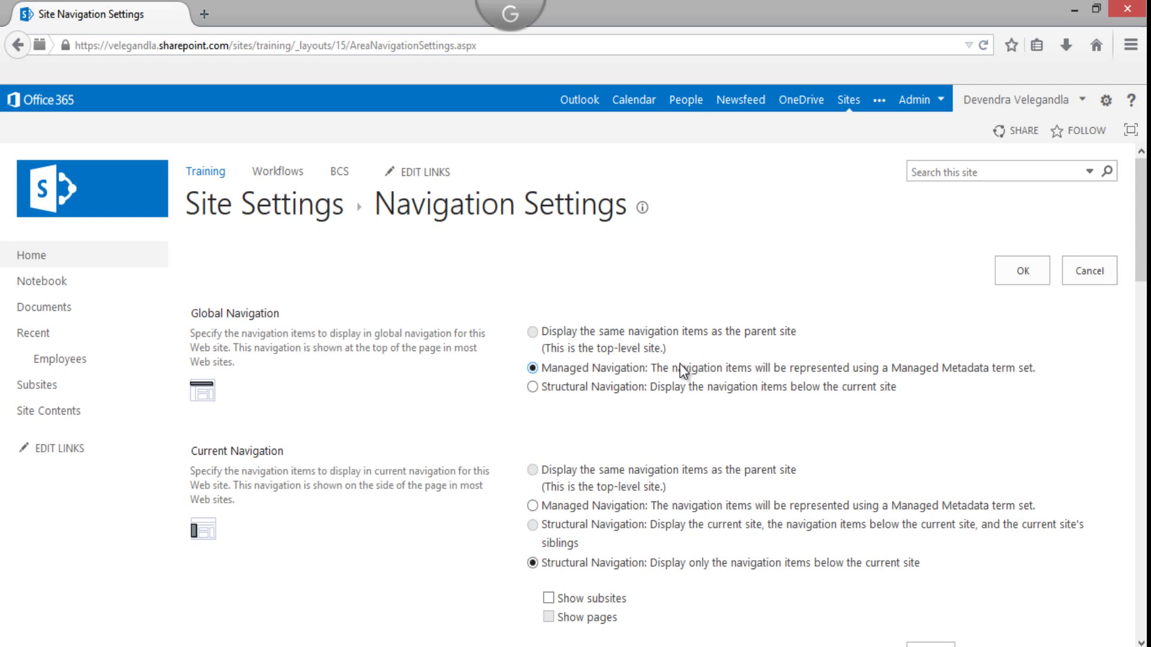
Select the Global Navigation term set from the taxonomy tree as the navigation source
left_click_drag(1139, 262, 1136, 376)
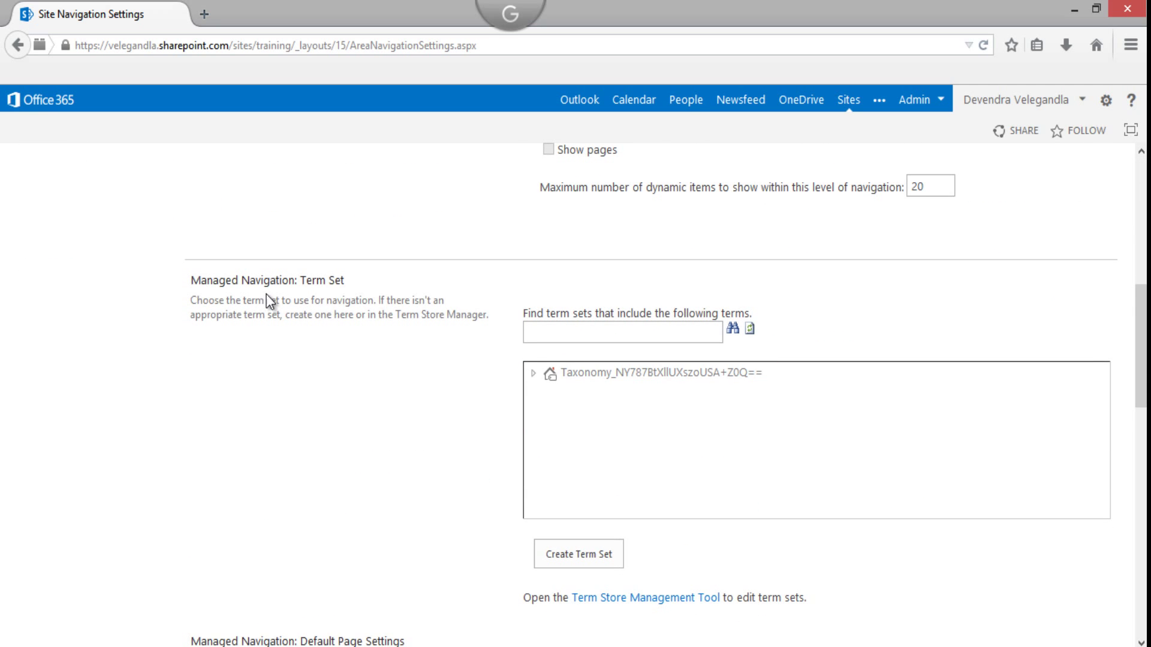
left_click(533, 374)
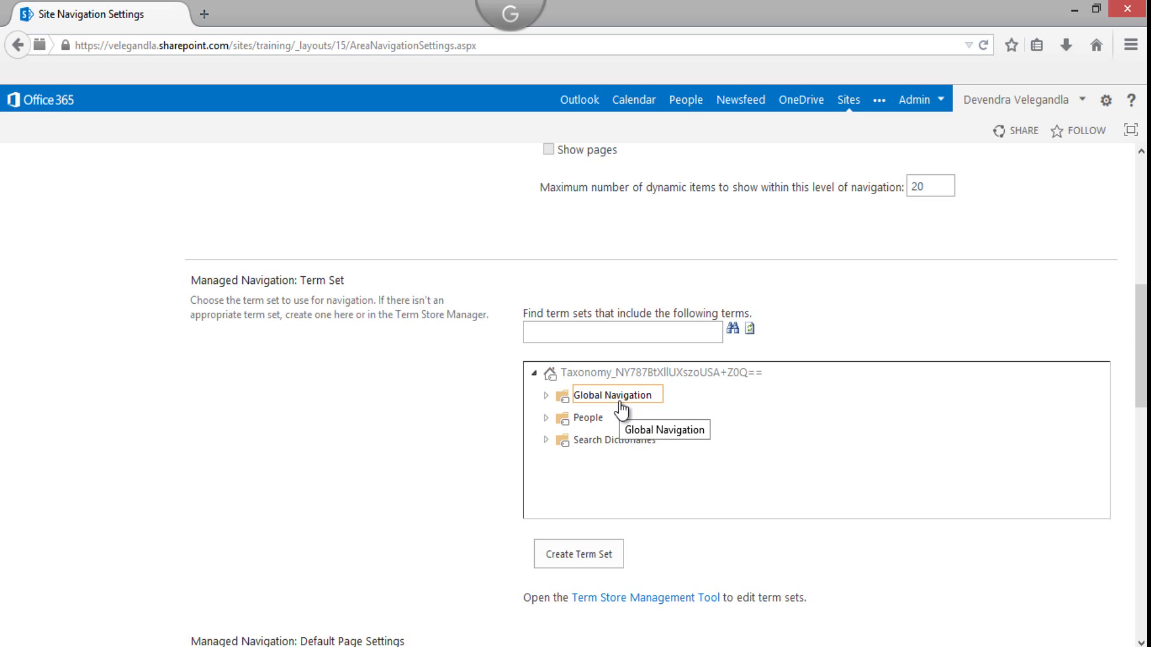
left_click(546, 396)
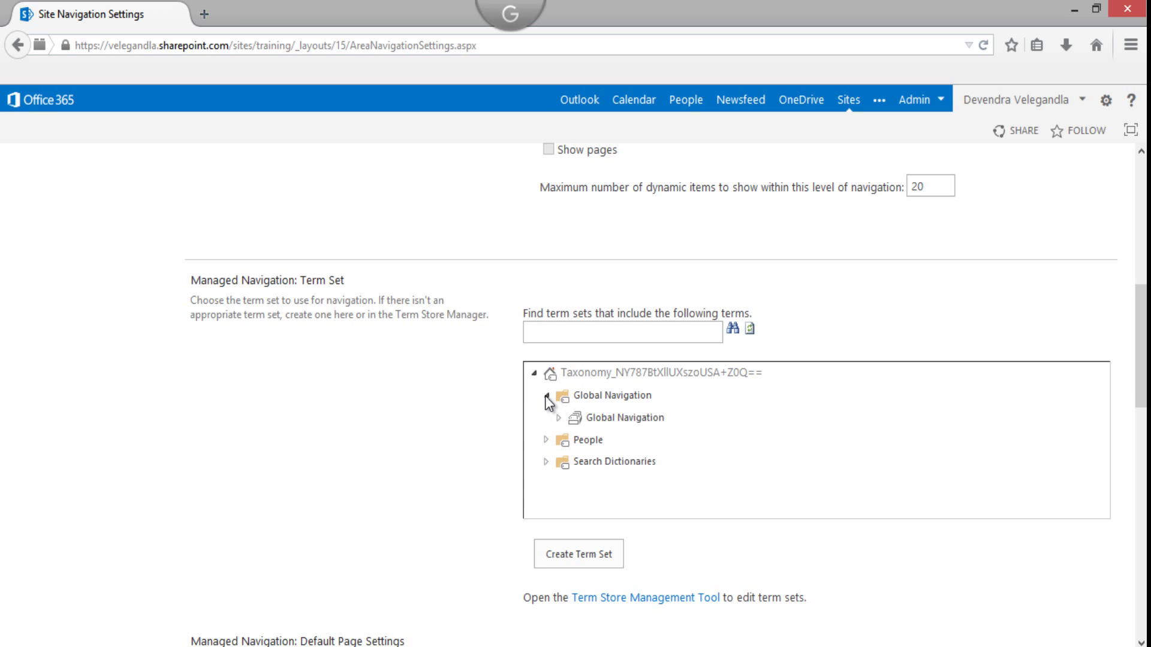
left_click(620, 422)
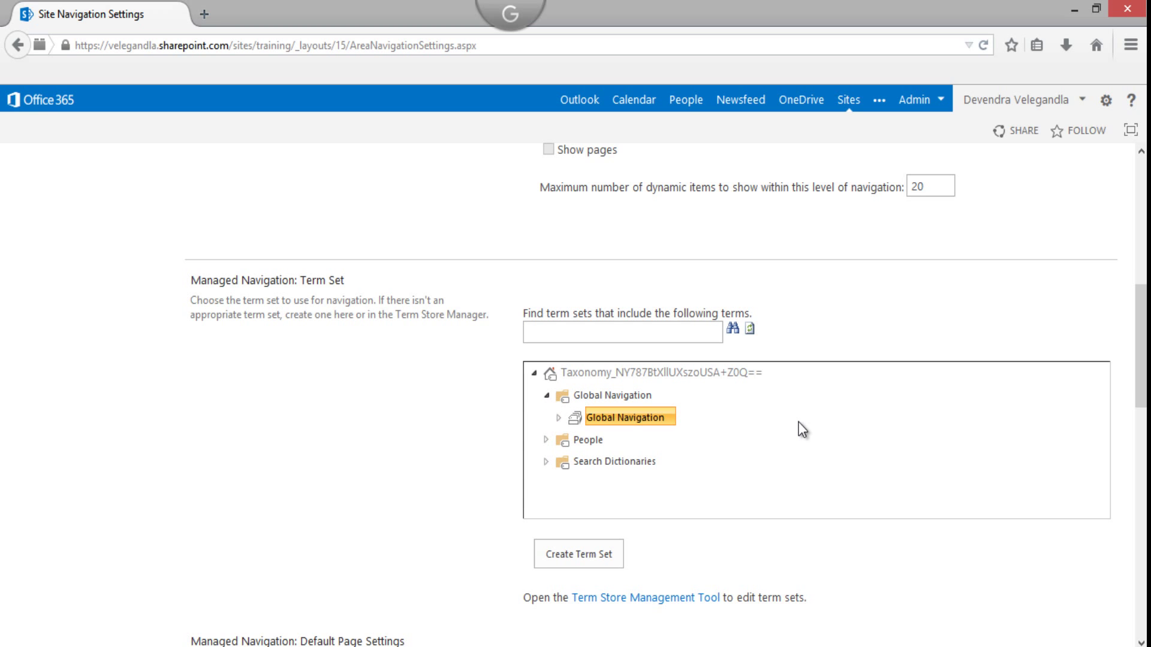
scroll(800, 426, "down", 2)
scroll(798, 422, "down", 12)
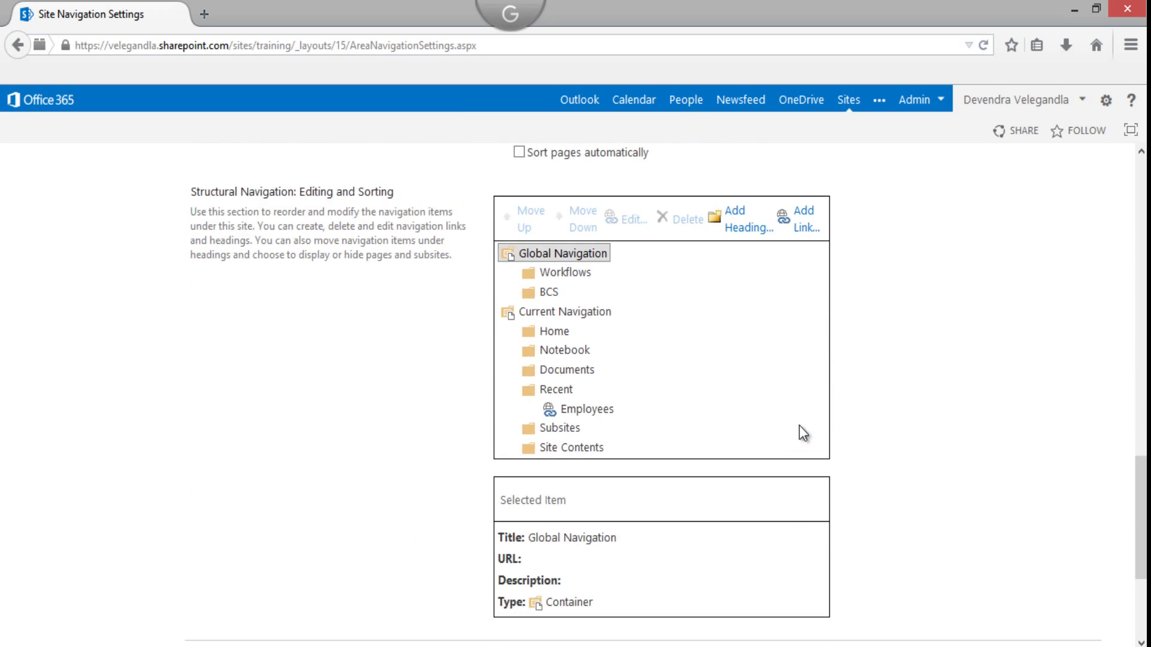
Save navigation settings, open the Training home via the Home link, then show the Thank you slide
left_click(1019, 568)
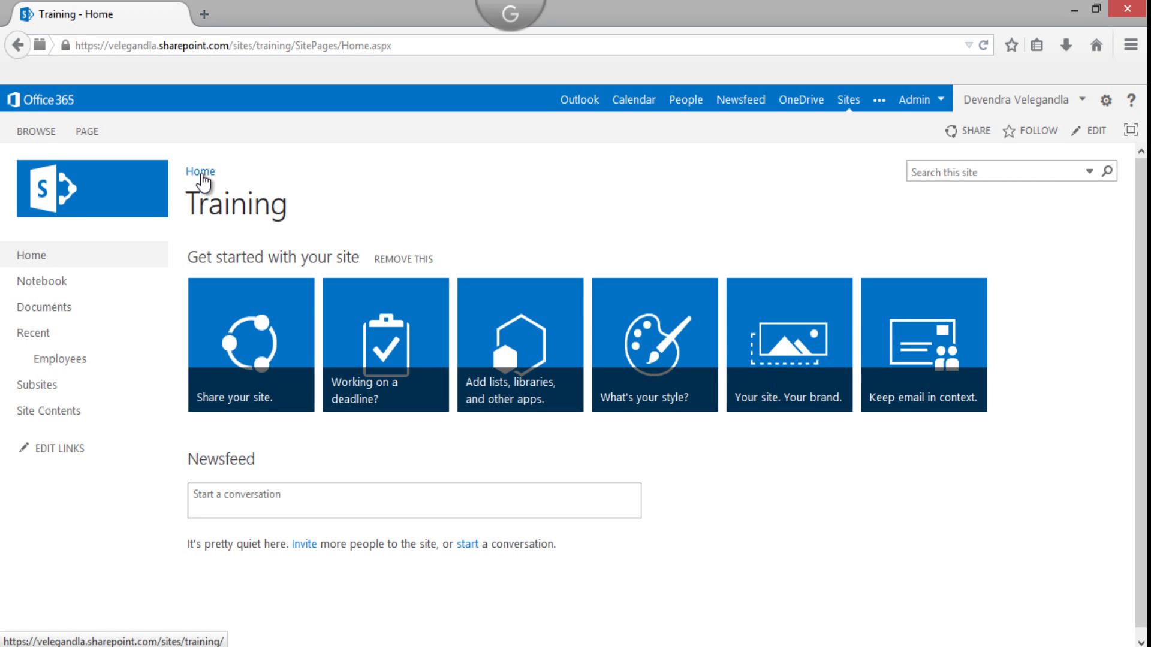
left_click(201, 172)
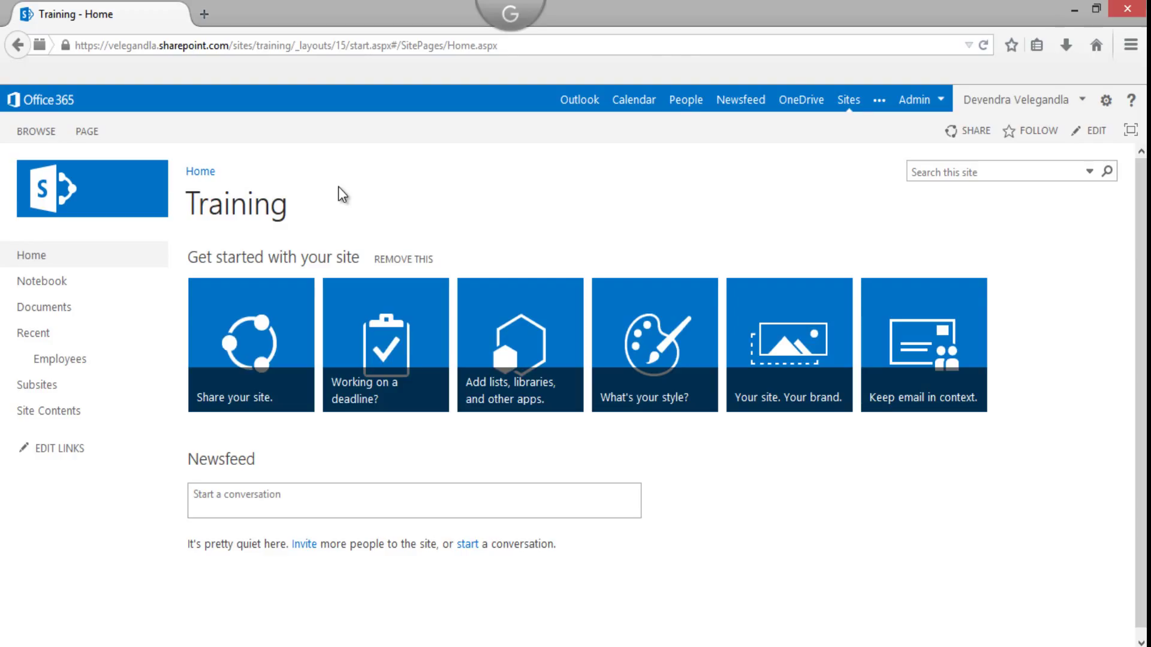
key("alt+Tab")
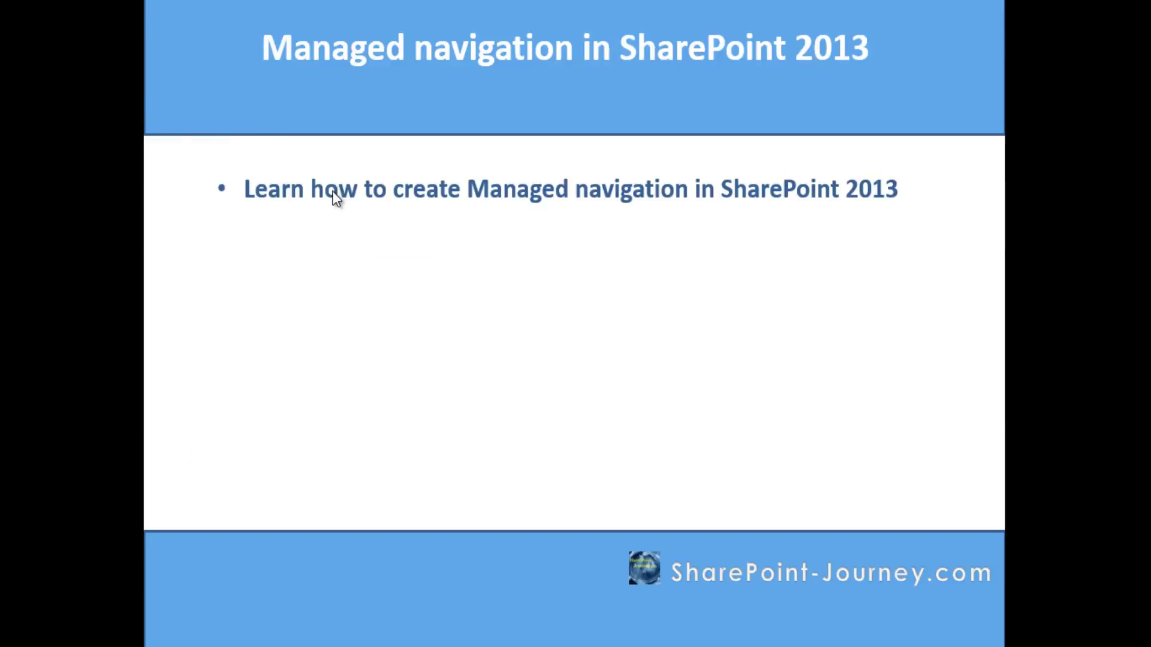
left_click(333, 193)
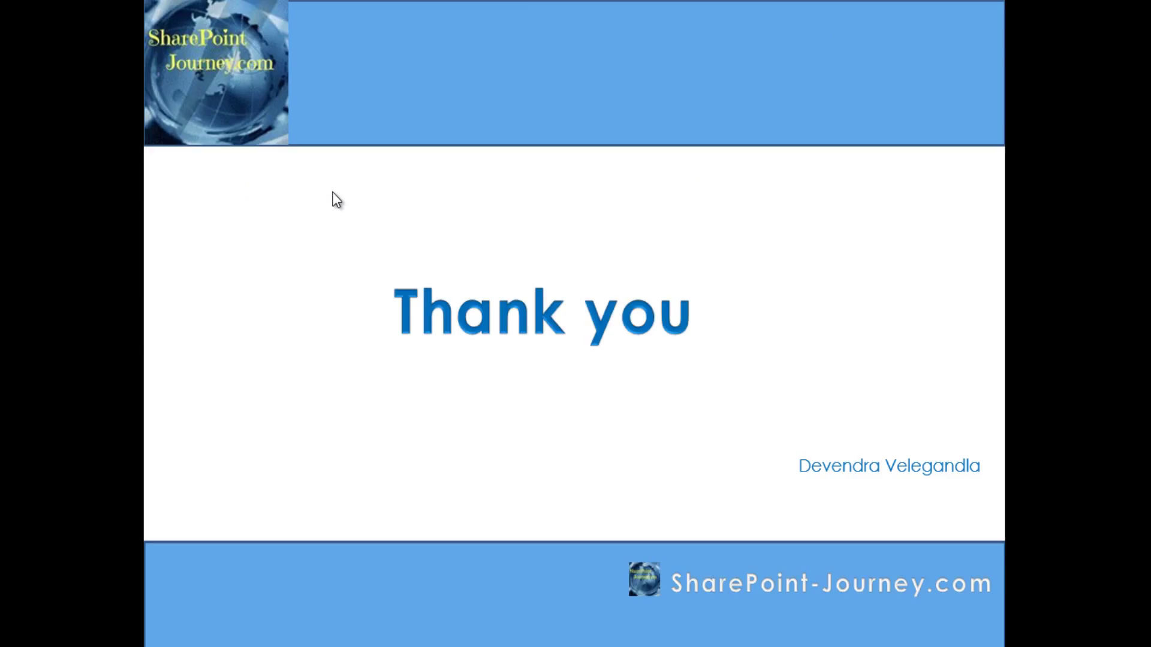